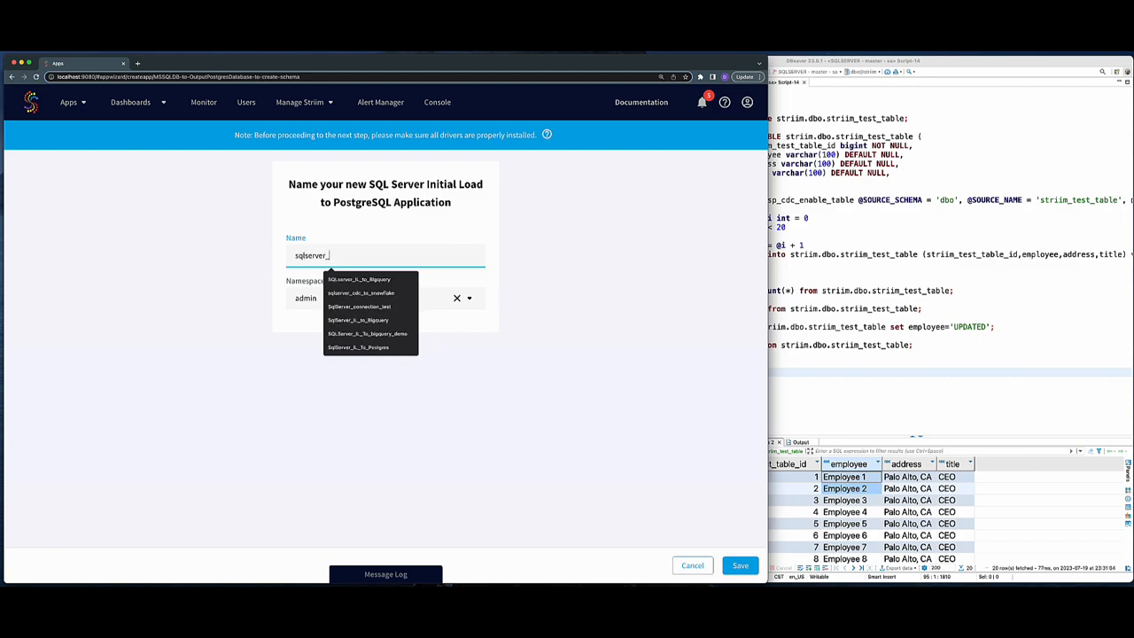
- Name the new initial load application sqlserver_to_postgres_il and save it
{"action": "type", "text": "to_postgres_il"}
{"action": "key", "text": "Tab"}
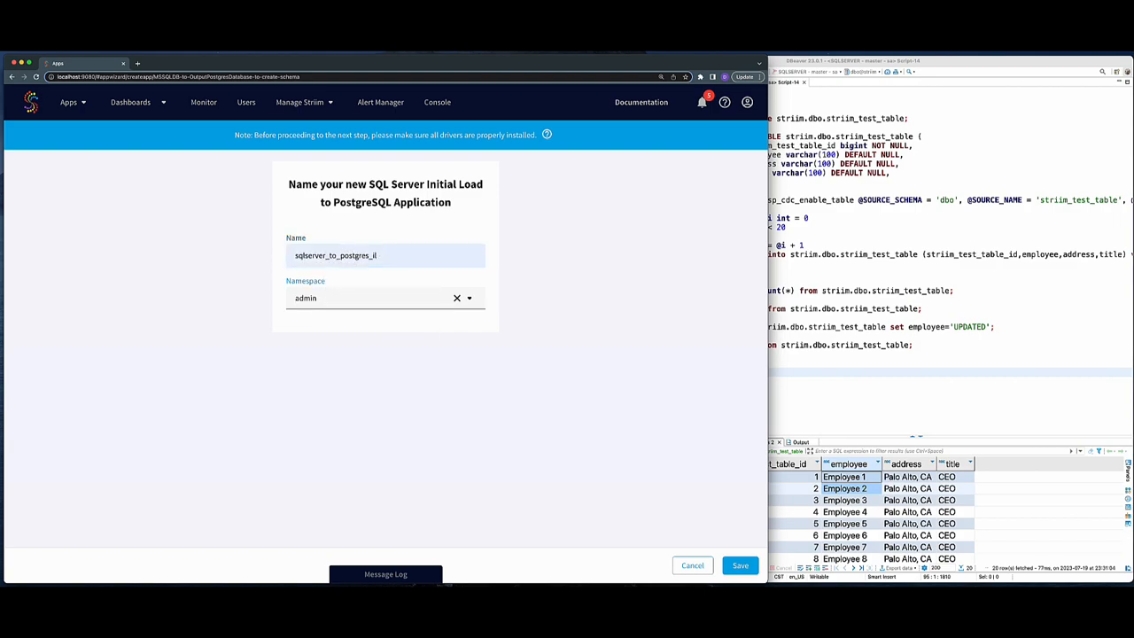
{"action": "left_click", "coordinate": [741, 566]}
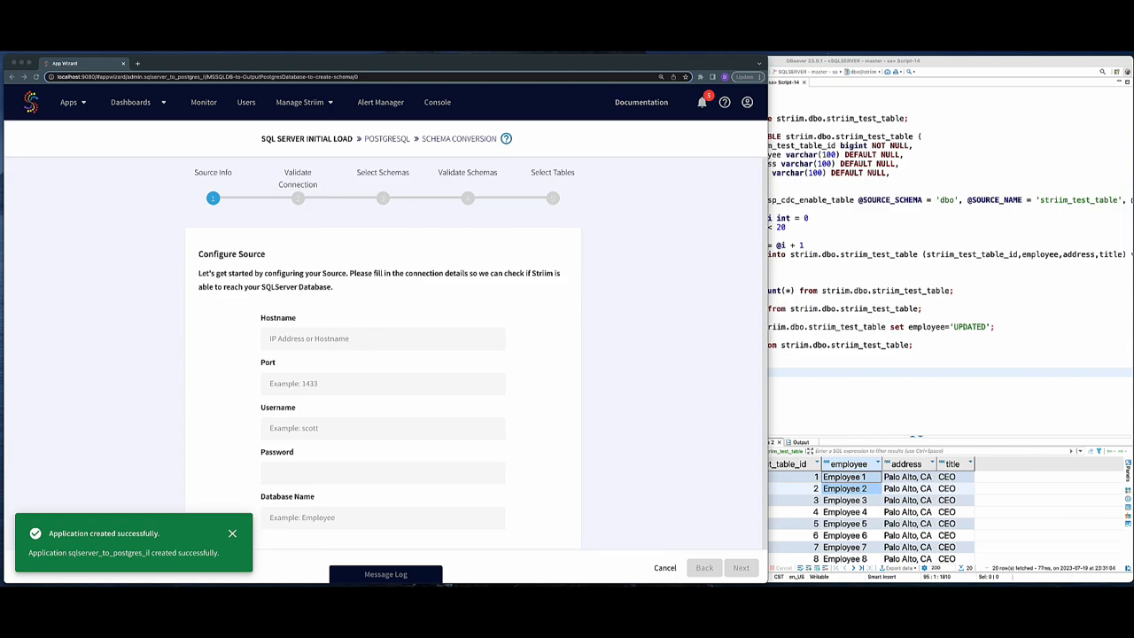
- Enter the source hostname 104.197.127.136, port 1433 and username sa
{"action": "left_click", "coordinate": [342, 340]}
{"action": "type", "text": "104.197.127.136"}
{"action": "left_click", "coordinate": [328, 390]}
{"action": "type", "text": "1433"}
{"action": "left_click", "coordinate": [346, 427]}
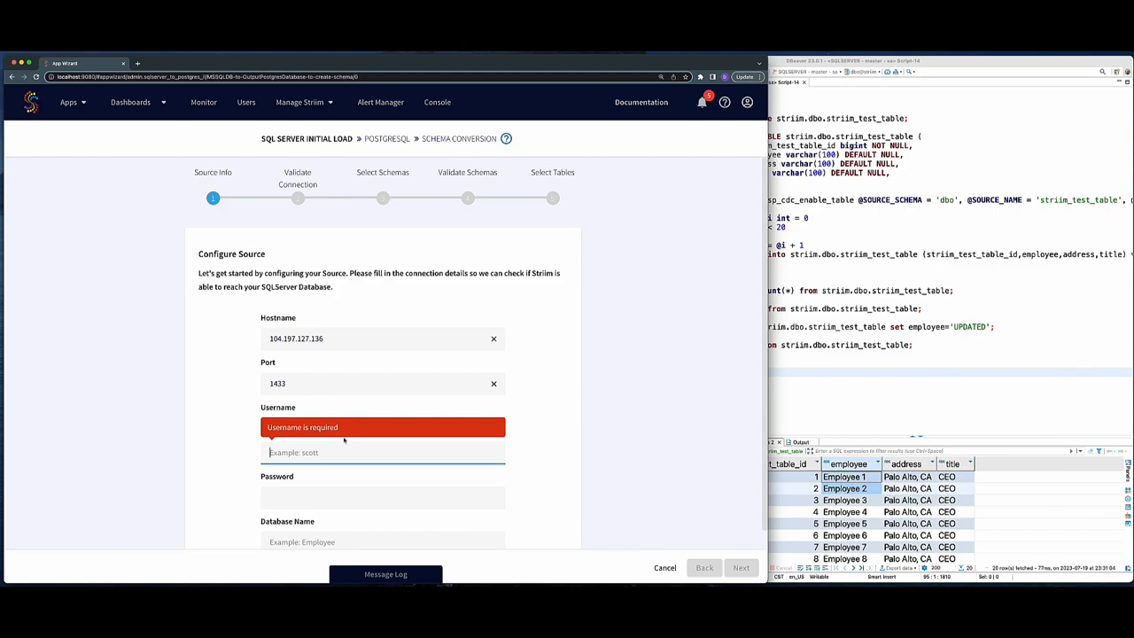
{"action": "type", "text": "sa"}
- Enter the source account password and set the database name to striim
{"action": "left_click", "coordinate": [329, 471]}
{"action": "left_click", "coordinate": [313, 474]}
{"action": "type", "text": "•••••••••"}
{"action": "left_click", "coordinate": [321, 517]}
{"action": "type", "text": "striim"}
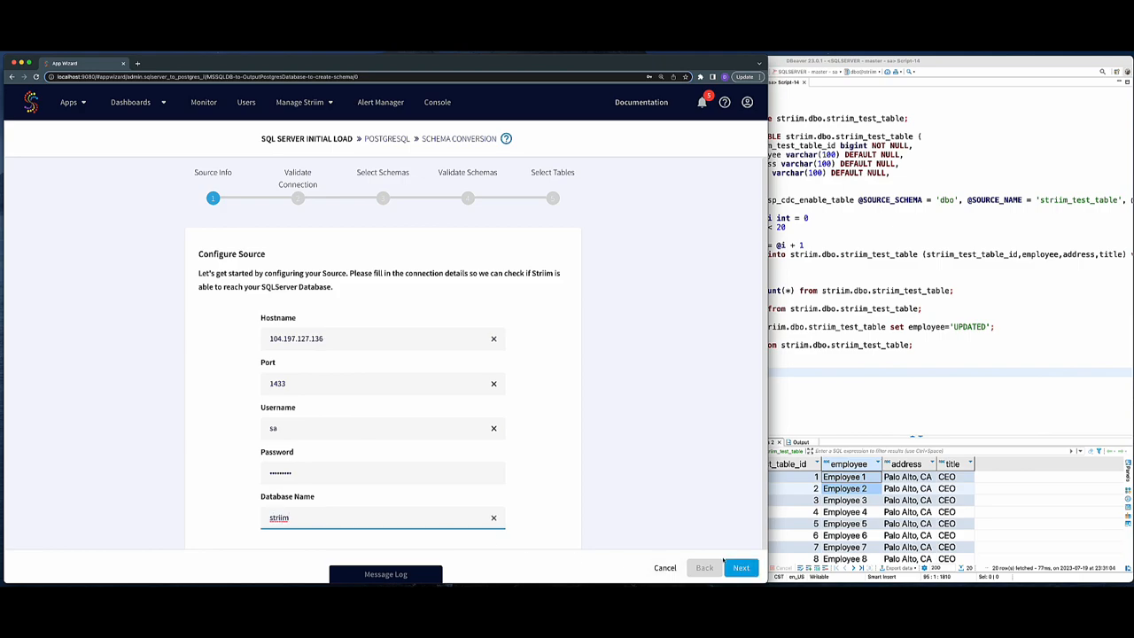
- Validate the source connection
{"action": "left_click", "coordinate": [741, 566]}
{"action": "left_click", "coordinate": [742, 568]}
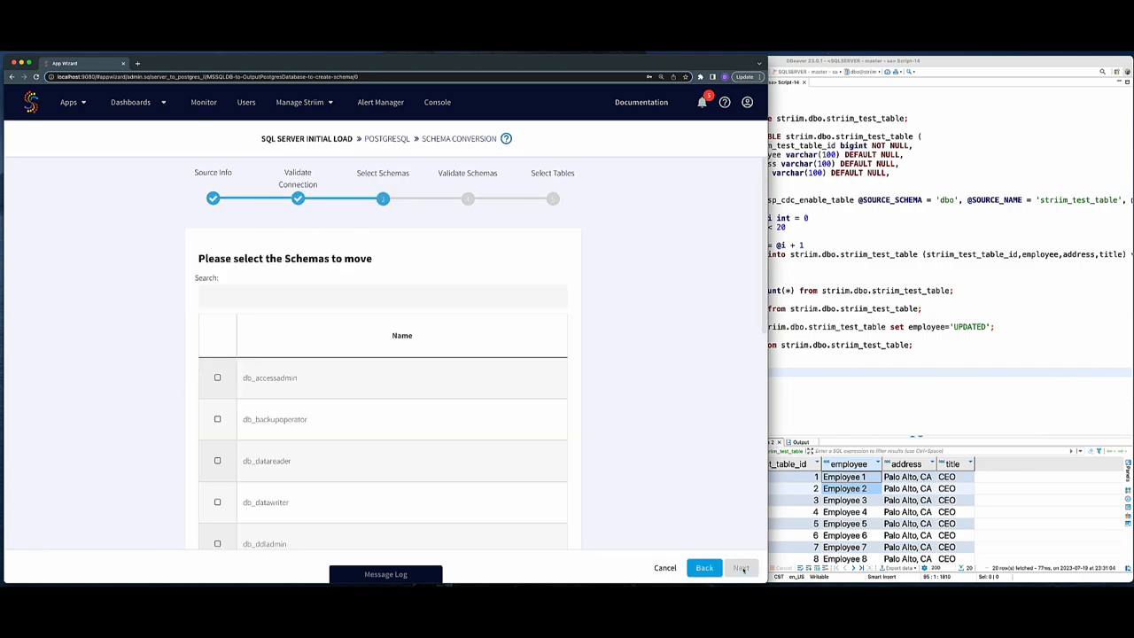
- Select the dbo, production and sales schemas to move and validate them
{"action": "scroll", "coordinate": [254, 397], "scroll_direction": "down", "scroll_amount": 5}
{"action": "left_click", "coordinate": [904, 366]}
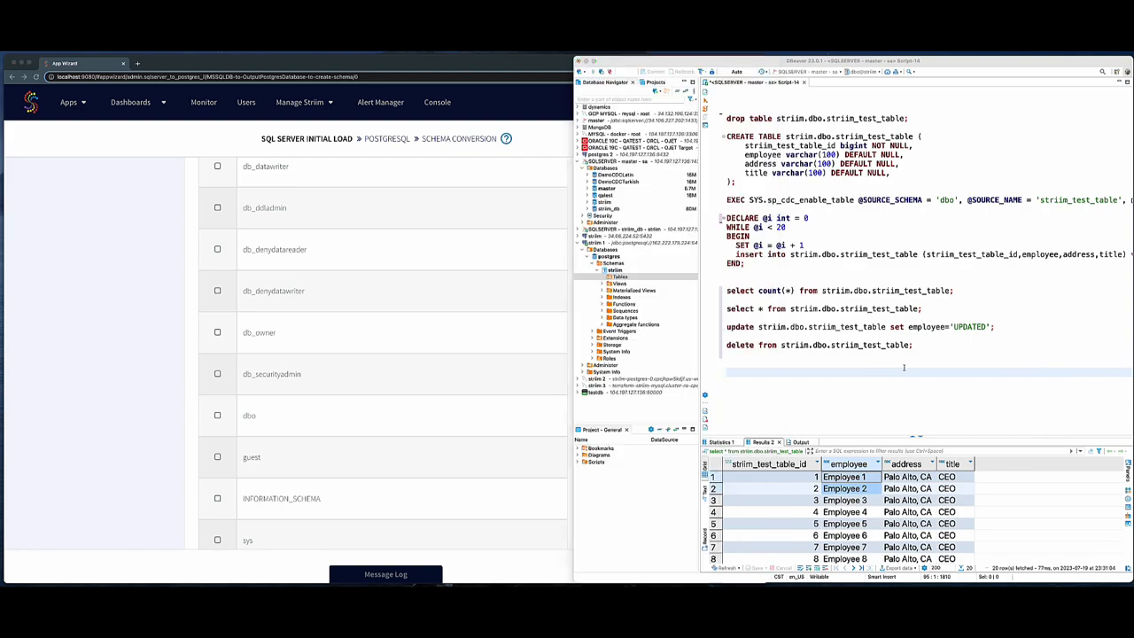
{"action": "left_click", "coordinate": [821, 118]}
{"action": "left_click", "coordinate": [219, 418]}
{"action": "left_click", "coordinate": [218, 416]}
{"action": "scroll", "coordinate": [232, 447], "scroll_direction": "down", "scroll_amount": 3}
{"action": "left_click", "coordinate": [217, 460]}
{"action": "left_click", "coordinate": [217, 501]}
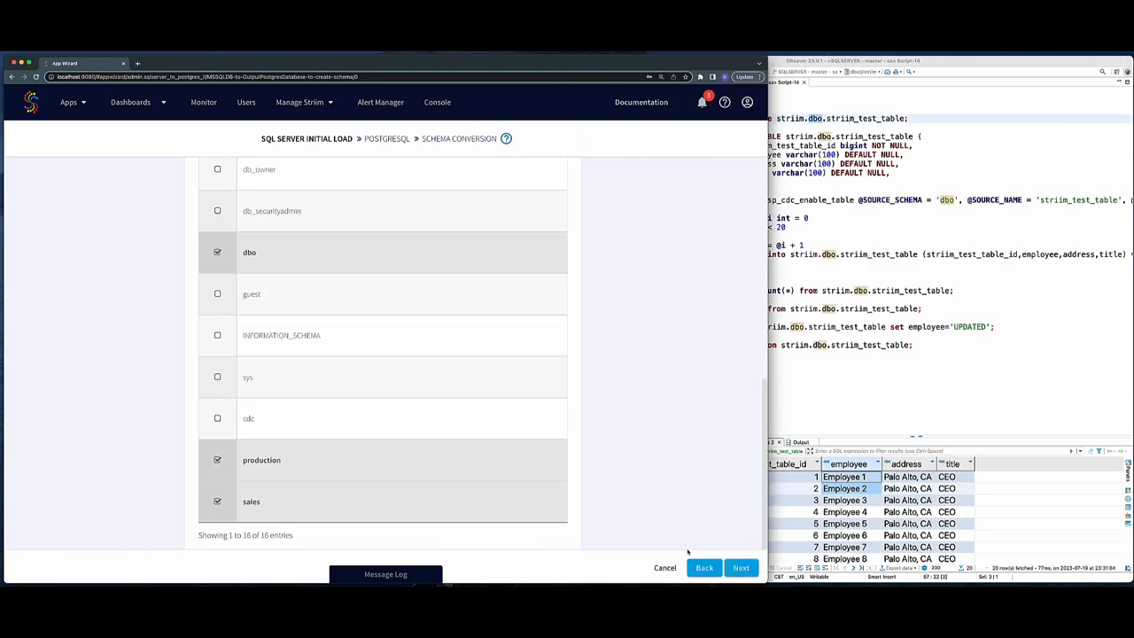
{"action": "left_click", "coordinate": [741, 568]}
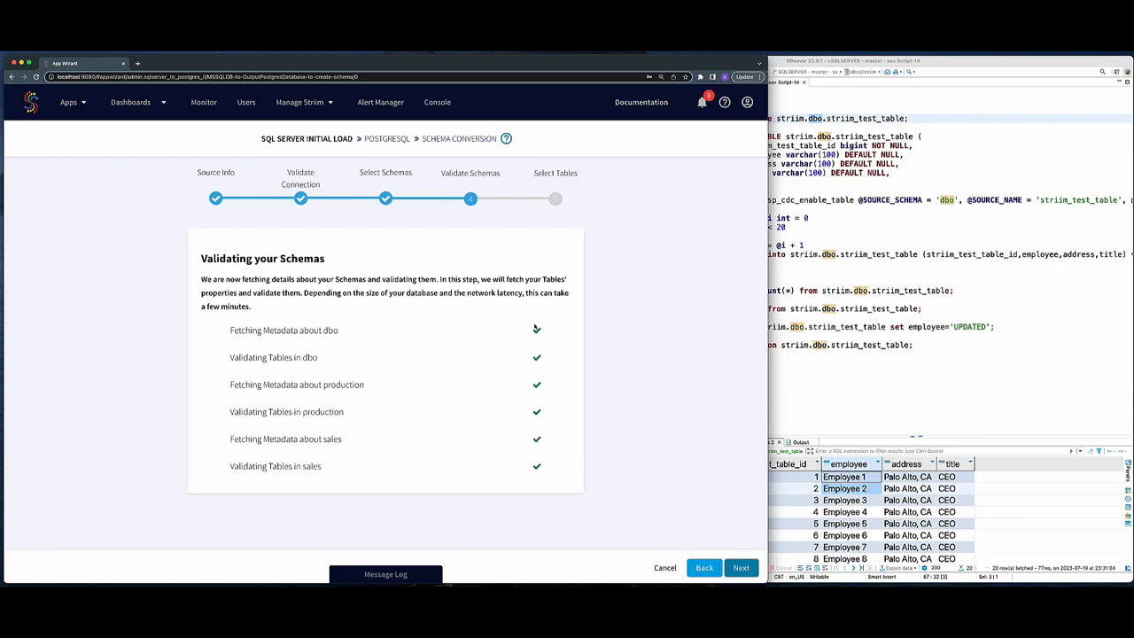
- Select striim_test_table from dbo and all tables from production and sales to load
{"action": "left_click", "coordinate": [750, 572]}
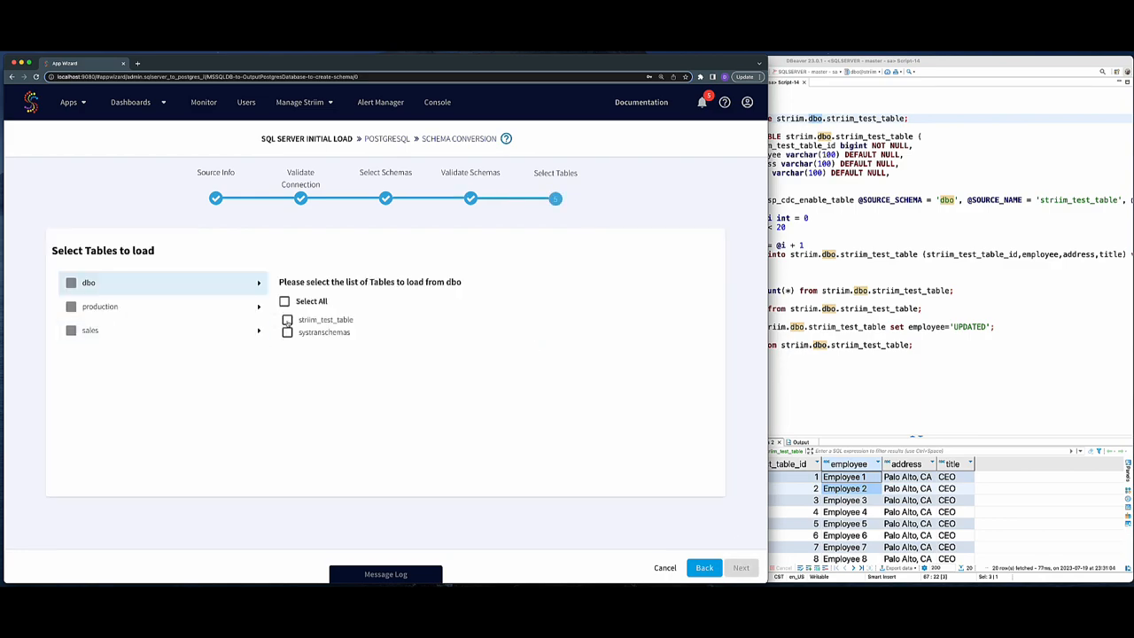
{"action": "left_click", "coordinate": [287, 320]}
{"action": "left_click", "coordinate": [251, 306]}
{"action": "left_click", "coordinate": [285, 302]}
{"action": "left_click", "coordinate": [224, 330]}
{"action": "left_click", "coordinate": [284, 302]}
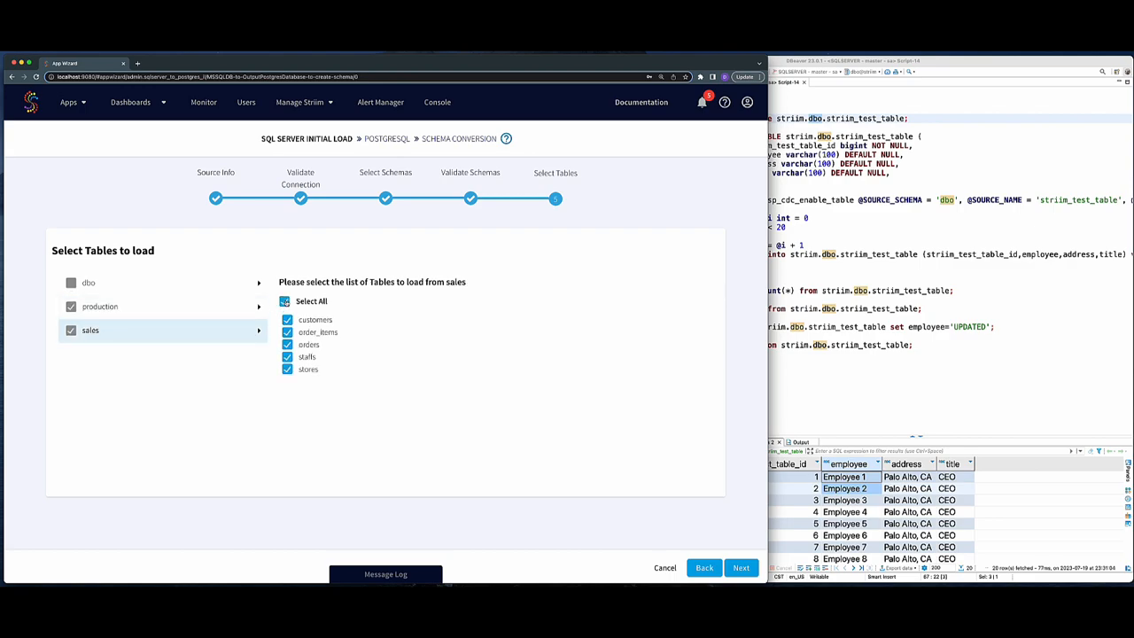
{"action": "left_click", "coordinate": [742, 569]}
- Enter the PostgreSQL target connection URL jdbc:postgresql://162.222.179.224:5432/postgres, username striim and the password
{"action": "key", "text": "super+Tab"}
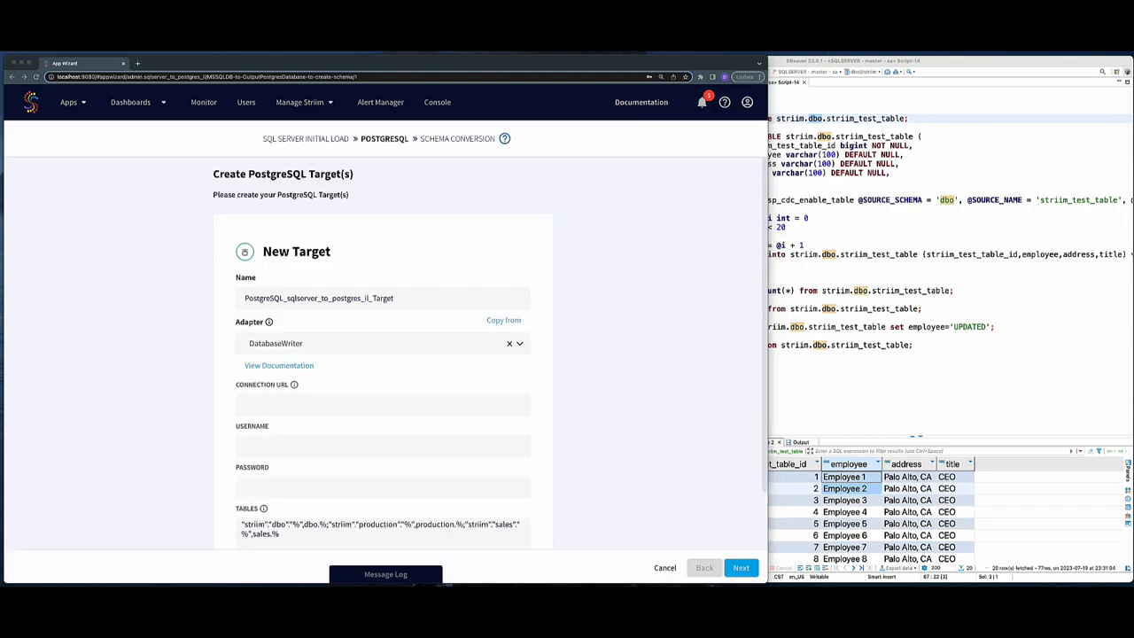
{"action": "key", "text": "super+Tab"}
{"action": "left_click", "coordinate": [328, 403]}
{"action": "type", "text": "jdbc:postgresql://162.222.179.224:5432/postgres"}
{"action": "left_click", "coordinate": [331, 434]}
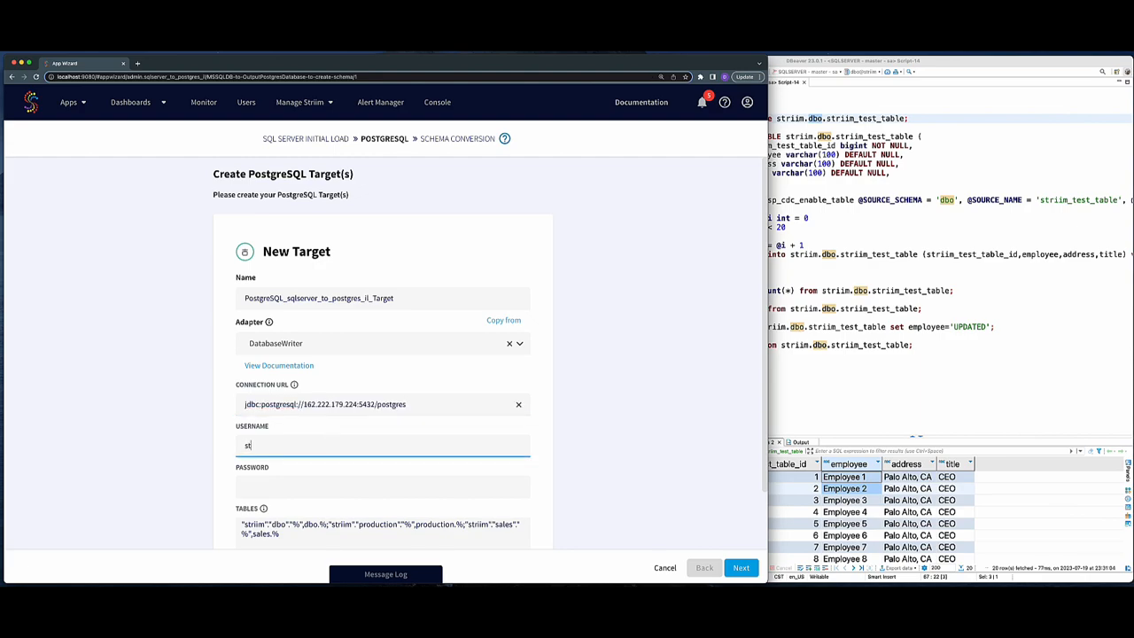
{"action": "key", "text": "Tab"}
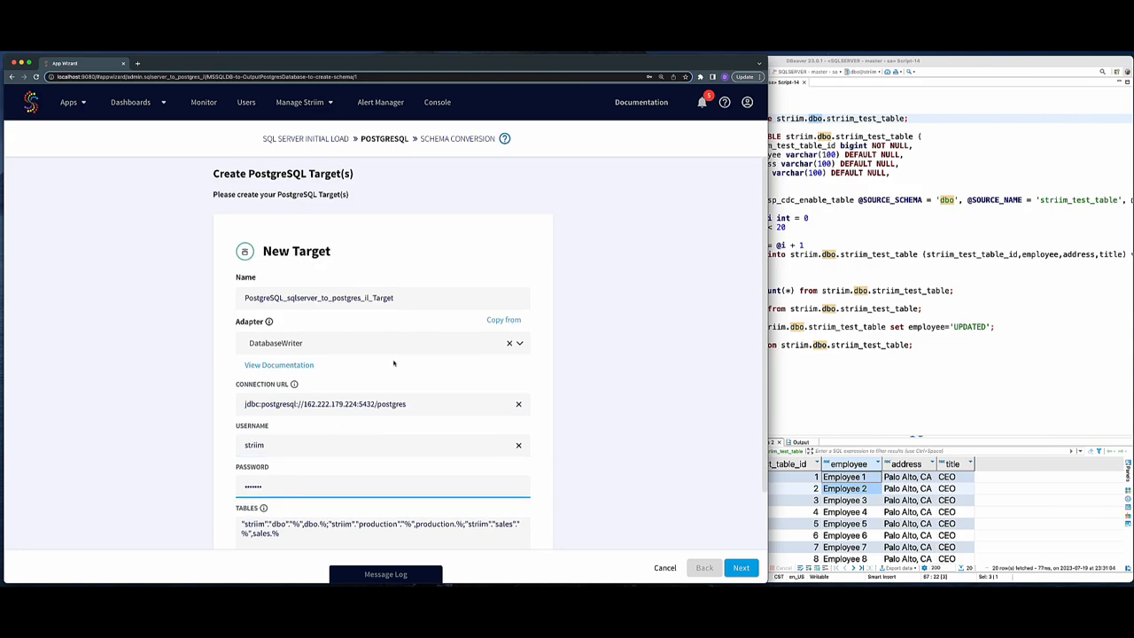
- Set the target's batch policy to EventCount:1000,Interval:1 in the advanced settings and continue
{"action": "scroll", "coordinate": [393, 360], "scroll_direction": "down", "scroll_amount": 2}
{"action": "left_click", "coordinate": [303, 511]}
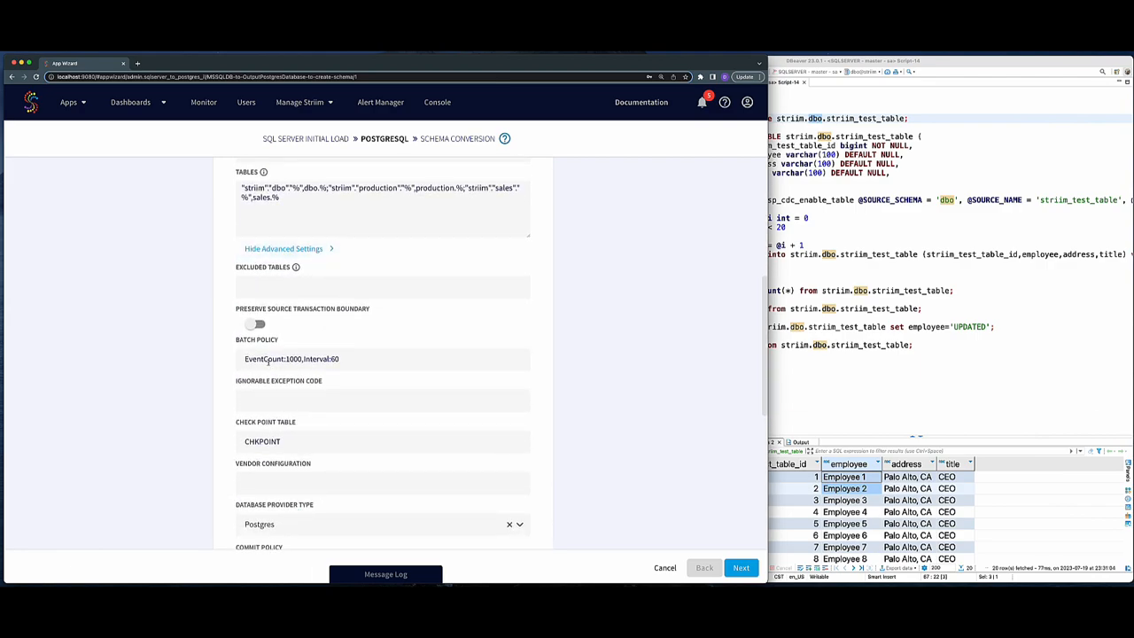
{"action": "scroll", "coordinate": [335, 381], "scroll_direction": "down", "scroll_amount": 5}
{"action": "double_click", "coordinate": [334, 347]}
{"action": "type", "text": "1"}
{"action": "scroll", "coordinate": [362, 442], "scroll_direction": "down", "scroll_amount": 4}
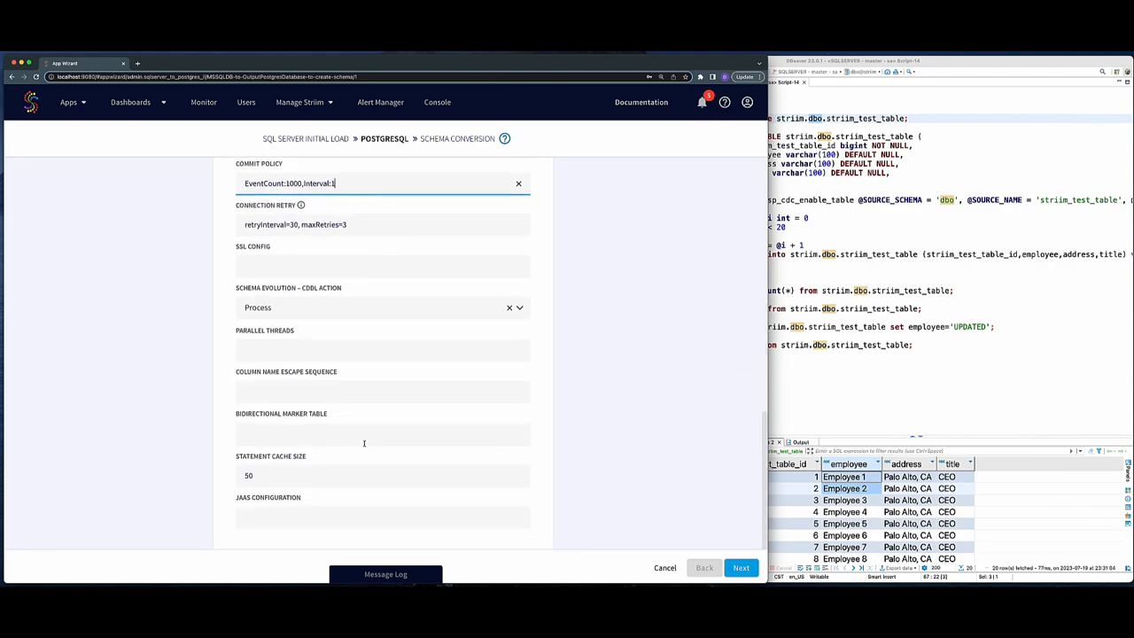
{"action": "left_click", "coordinate": [740, 567]}
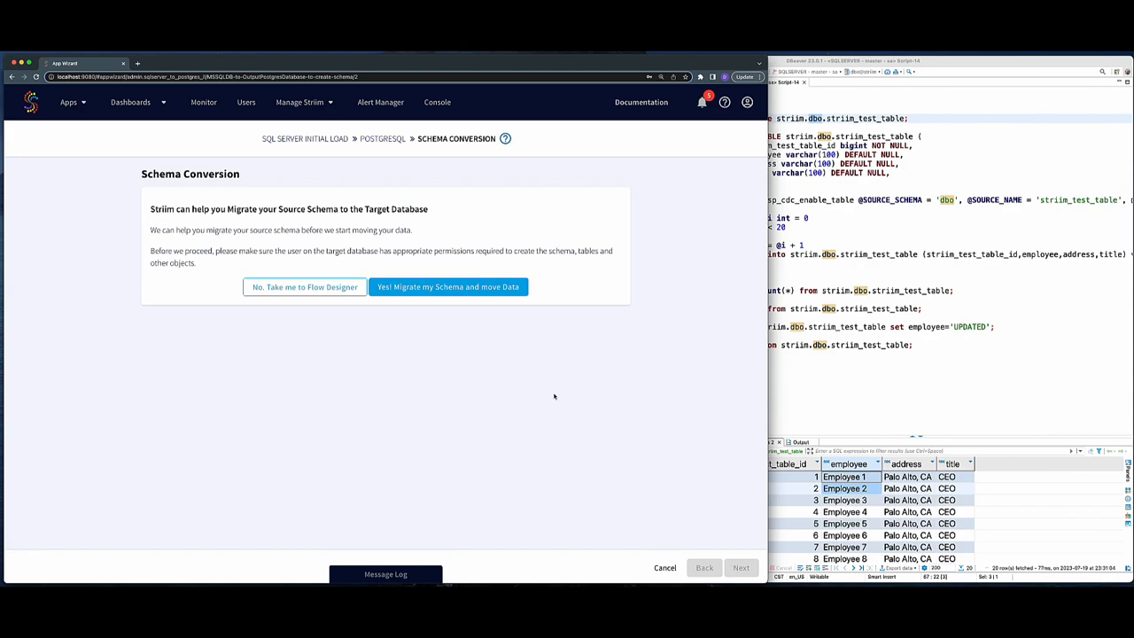
- Migrate the schema and move the data, opening the full schema conversion report
{"action": "left_click", "coordinate": [449, 287]}
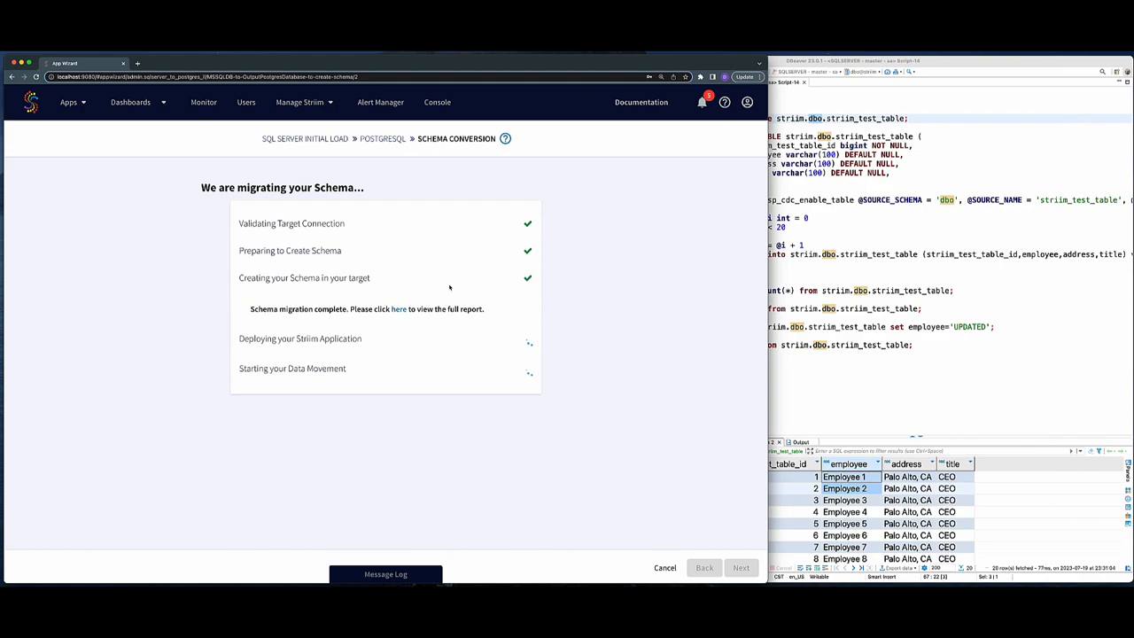
{"action": "left_click", "coordinate": [398, 309]}
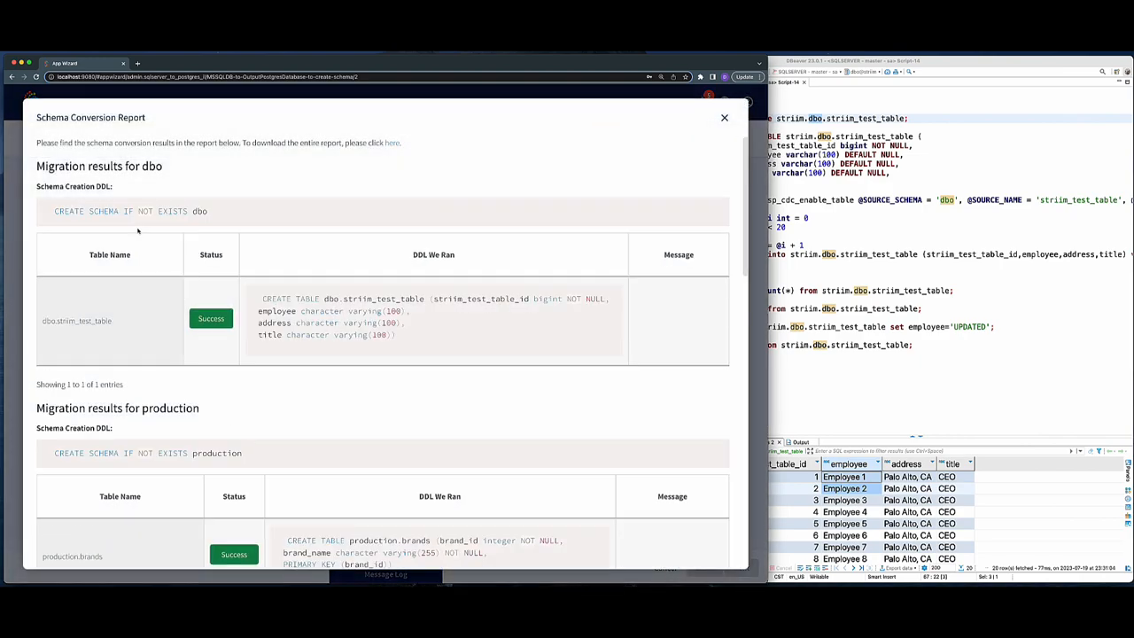
- Review the DDL run for each schema's tables in the conversion report and close it
{"action": "left_click_drag", "start_coordinate": [51, 212], "coordinate": [213, 217]}
{"action": "left_click_drag", "start_coordinate": [265, 297], "coordinate": [354, 355]}
{"action": "scroll", "coordinate": [354, 354], "scroll_direction": "down", "scroll_amount": 2}
{"action": "left_click_drag", "start_coordinate": [95, 362], "coordinate": [266, 375]}
{"action": "scroll", "coordinate": [265, 375], "scroll_direction": "down", "scroll_amount": 10}
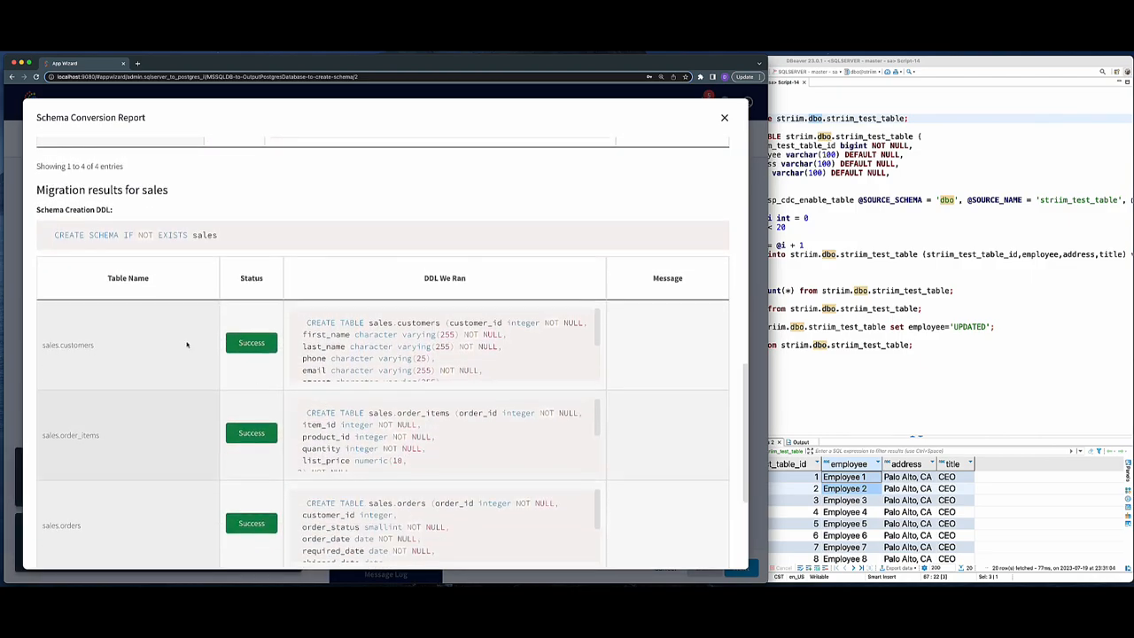
{"action": "left_click_drag", "start_coordinate": [113, 236], "coordinate": [221, 238]}
{"action": "scroll", "coordinate": [290, 341], "scroll_direction": "down", "scroll_amount": 5}
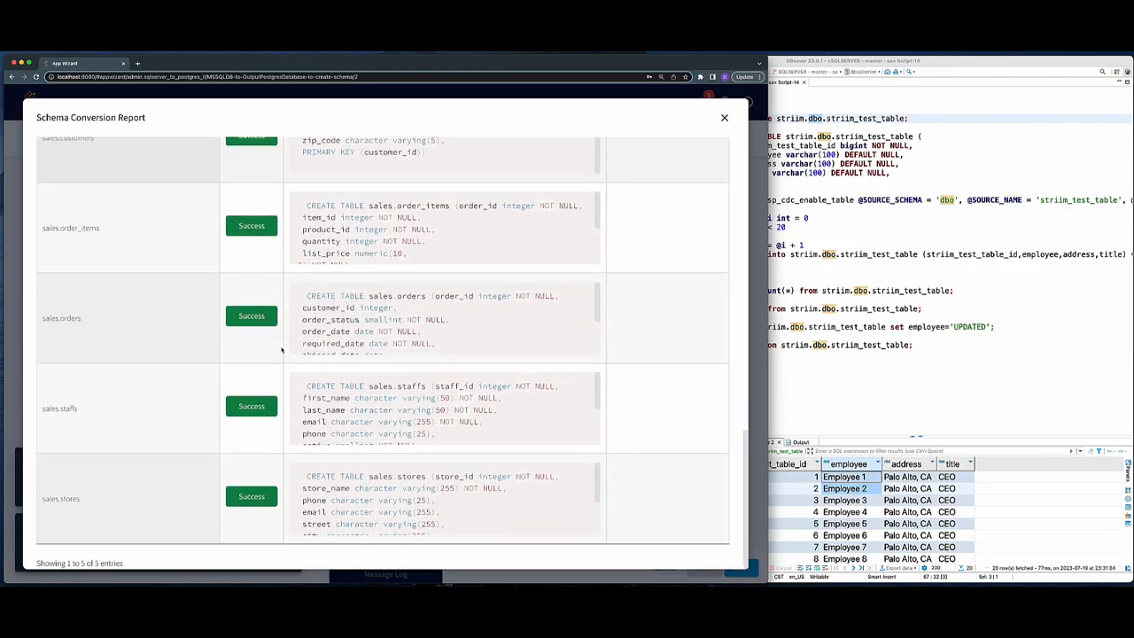
{"action": "left_click", "coordinate": [723, 117]}
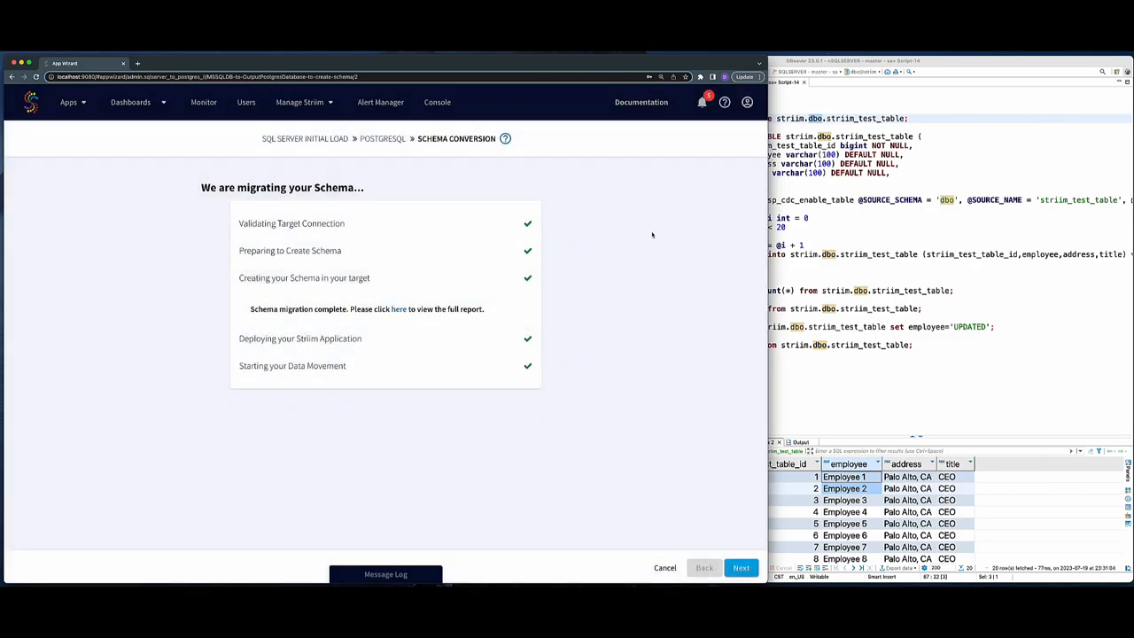
- Open the application progress and review the per-table events read and written
{"action": "left_click", "coordinate": [741, 567]}
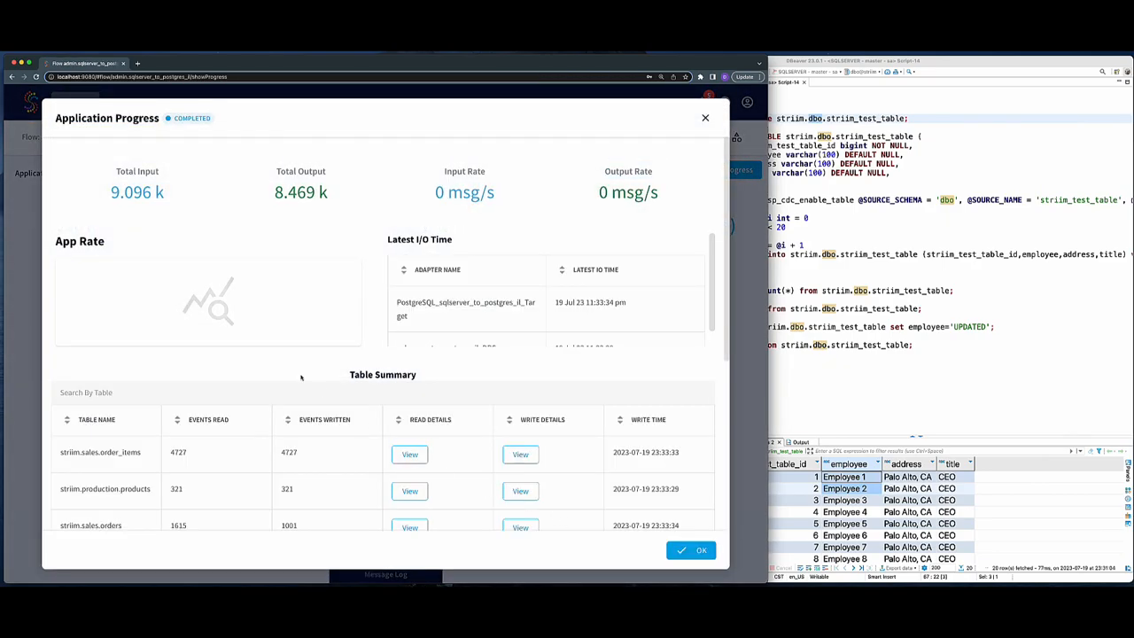
{"action": "scroll", "coordinate": [213, 402], "scroll_direction": "down", "scroll_amount": 1}
{"action": "double_click", "coordinate": [124, 441]}
{"action": "scroll", "coordinate": [126, 448], "scroll_direction": "down", "scroll_amount": 5}
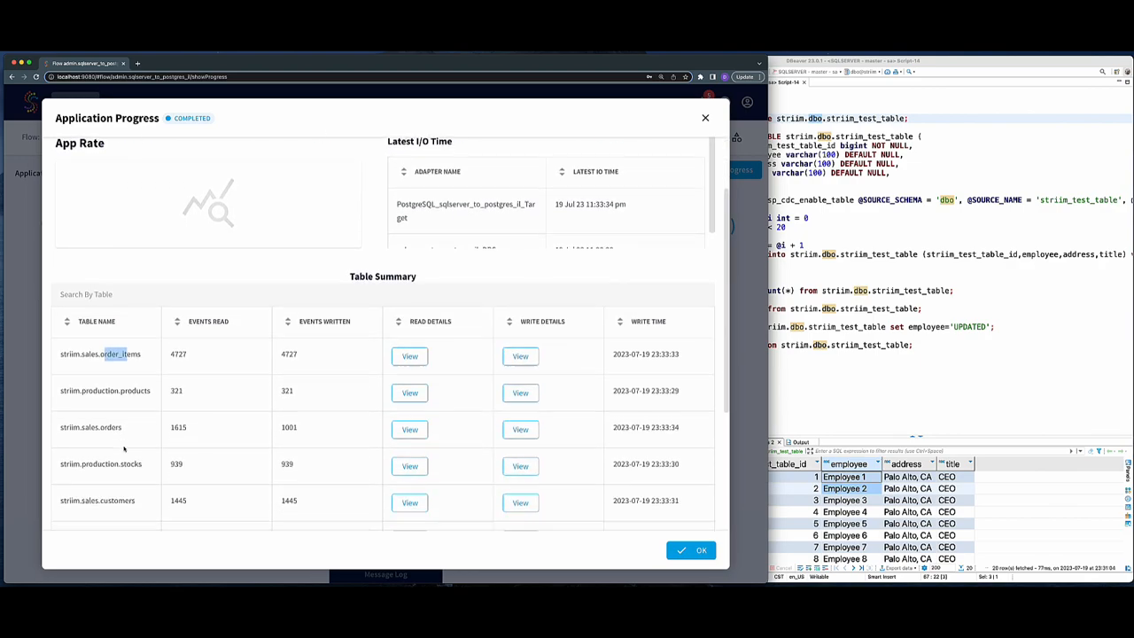
{"action": "scroll", "coordinate": [124, 449], "scroll_direction": "down", "scroll_amount": 1}
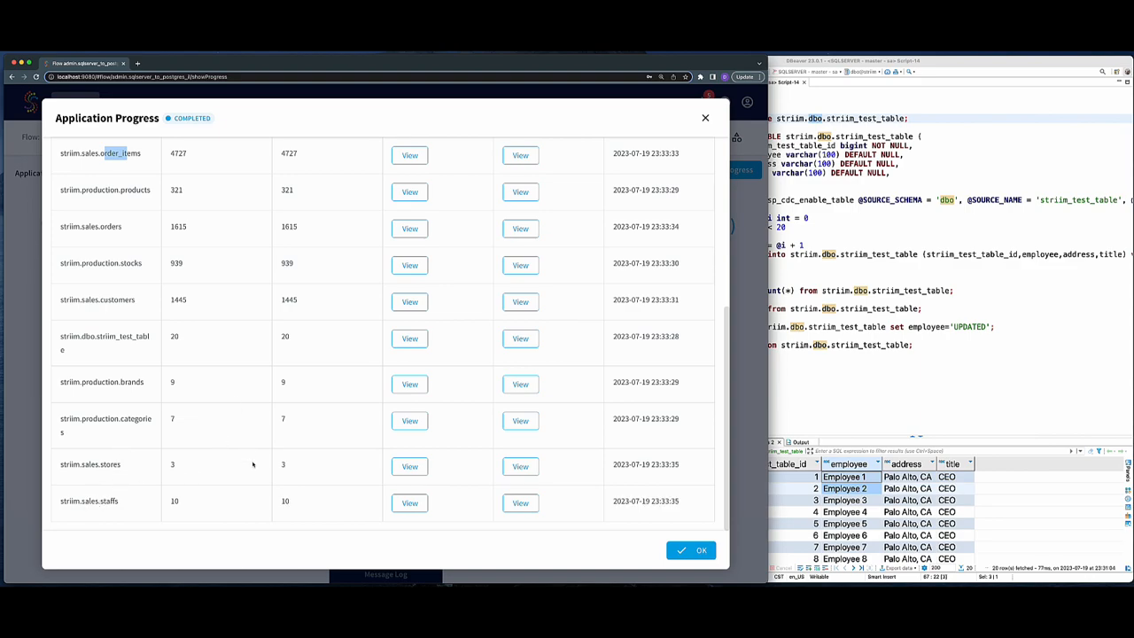
{"action": "scroll", "coordinate": [252, 463], "scroll_direction": "up", "scroll_amount": 1}
{"action": "scroll", "coordinate": [253, 474], "scroll_direction": "down", "scroll_amount": 1}
{"action": "scroll", "coordinate": [252, 475], "scroll_direction": "up", "scroll_amount": 6}
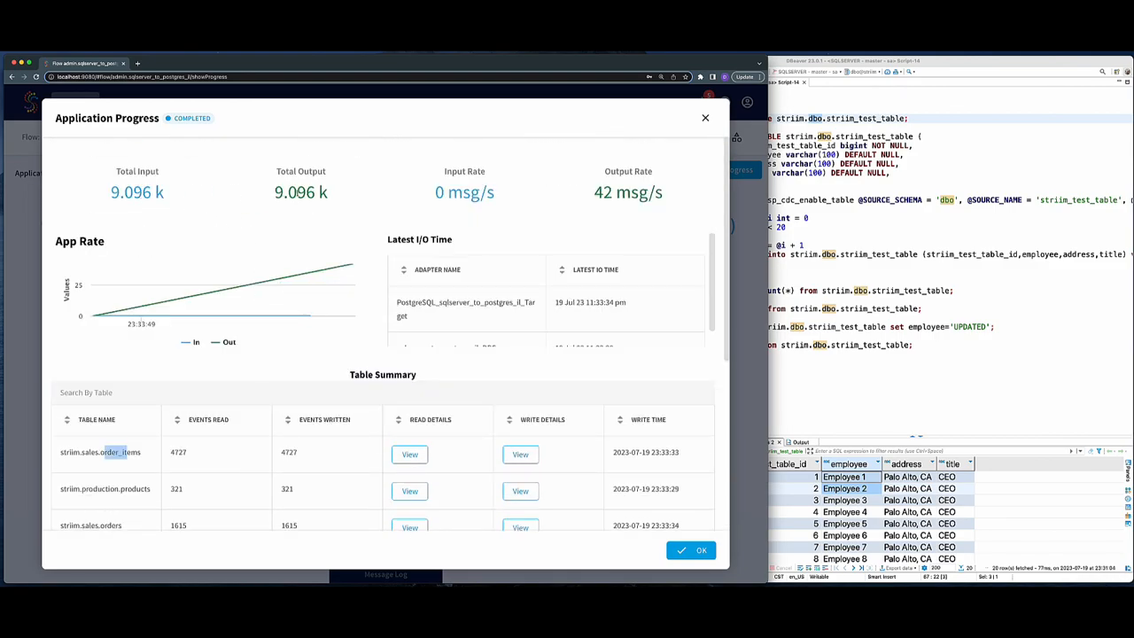
{"action": "left_click", "coordinate": [689, 550]}
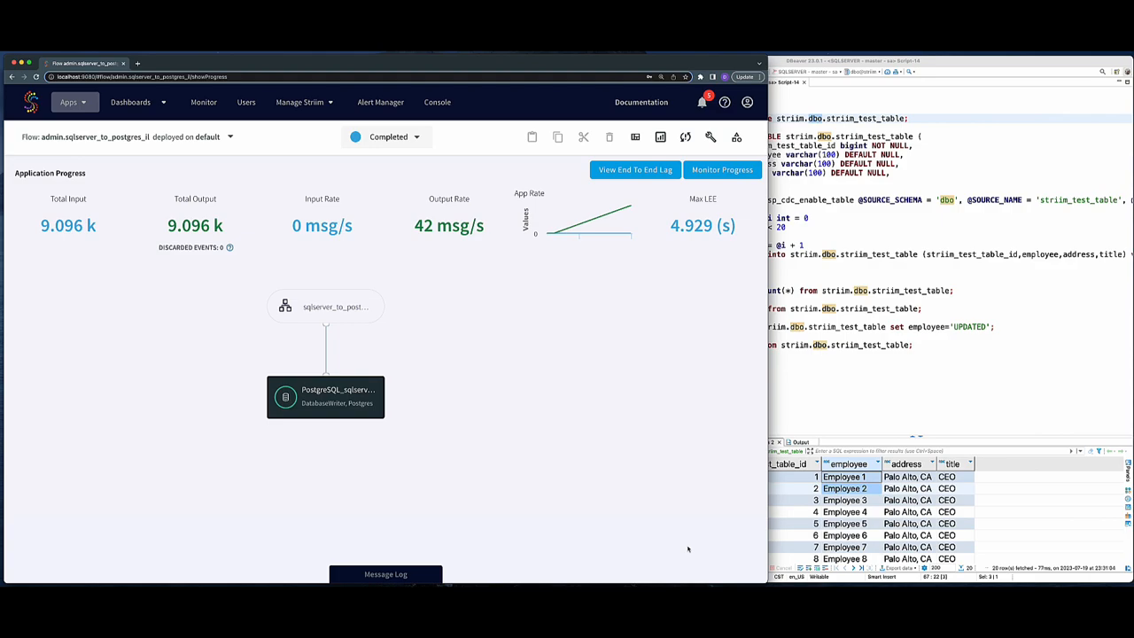
- Refresh the target Postgres schemas in the database navigator and expand the production and sales tables
{"action": "left_click", "coordinate": [813, 342]}
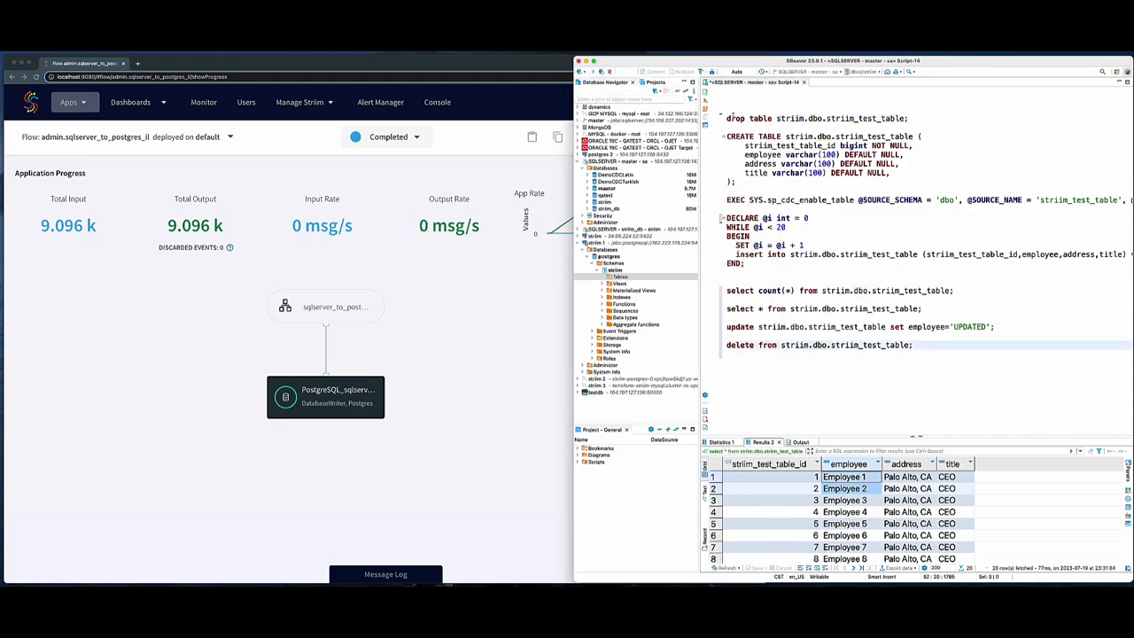
{"action": "right_click", "coordinate": [614, 270]}
{"action": "left_click", "coordinate": [652, 408]}
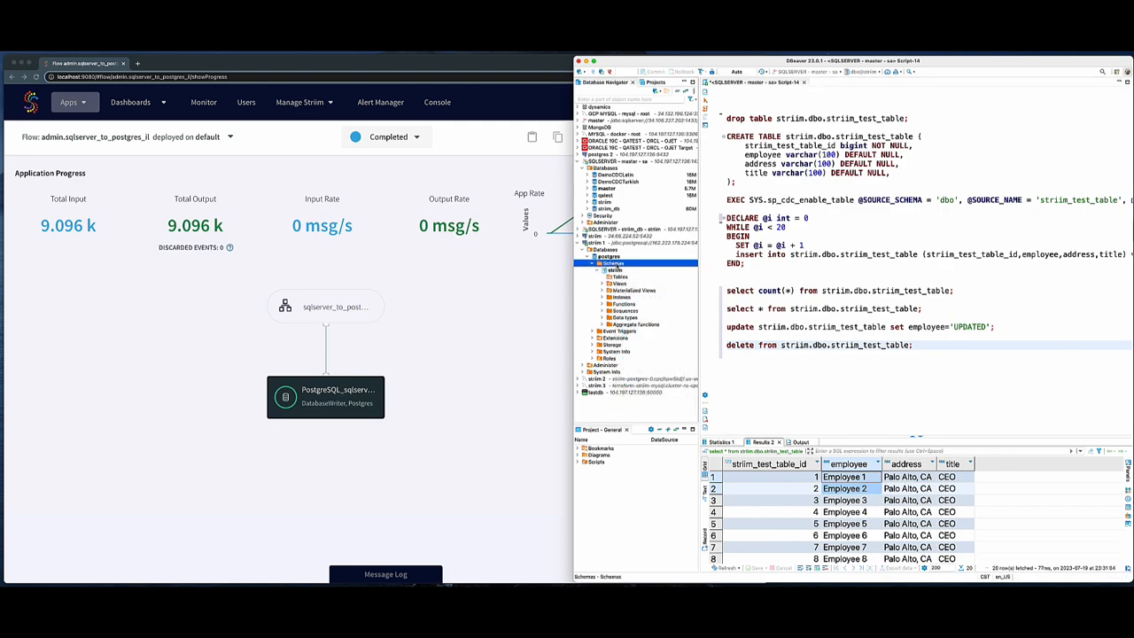
{"action": "left_click", "coordinate": [595, 270]}
{"action": "left_click", "coordinate": [603, 277]}
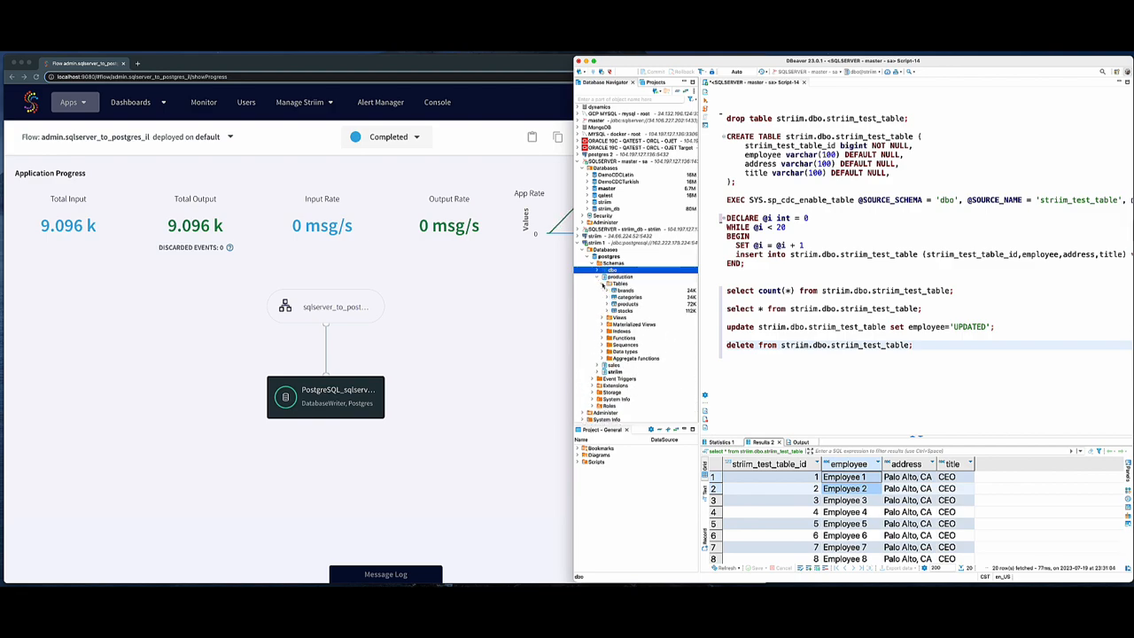
{"action": "left_click", "coordinate": [597, 270]}
{"action": "left_click", "coordinate": [598, 283]}
{"action": "left_click", "coordinate": [602, 291]}
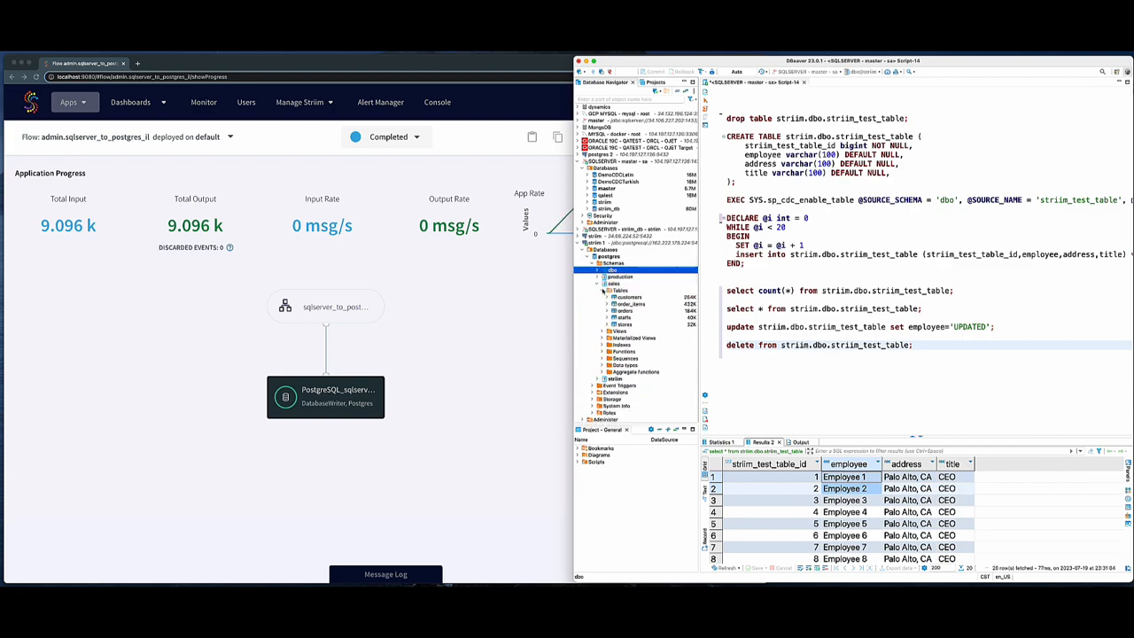
- Open a new SQL script on the Postgres database and run select count(*) from sales.customers;
{"action": "right_click", "coordinate": [609, 259]}
{"action": "mouse_move", "coordinate": [656, 264]}
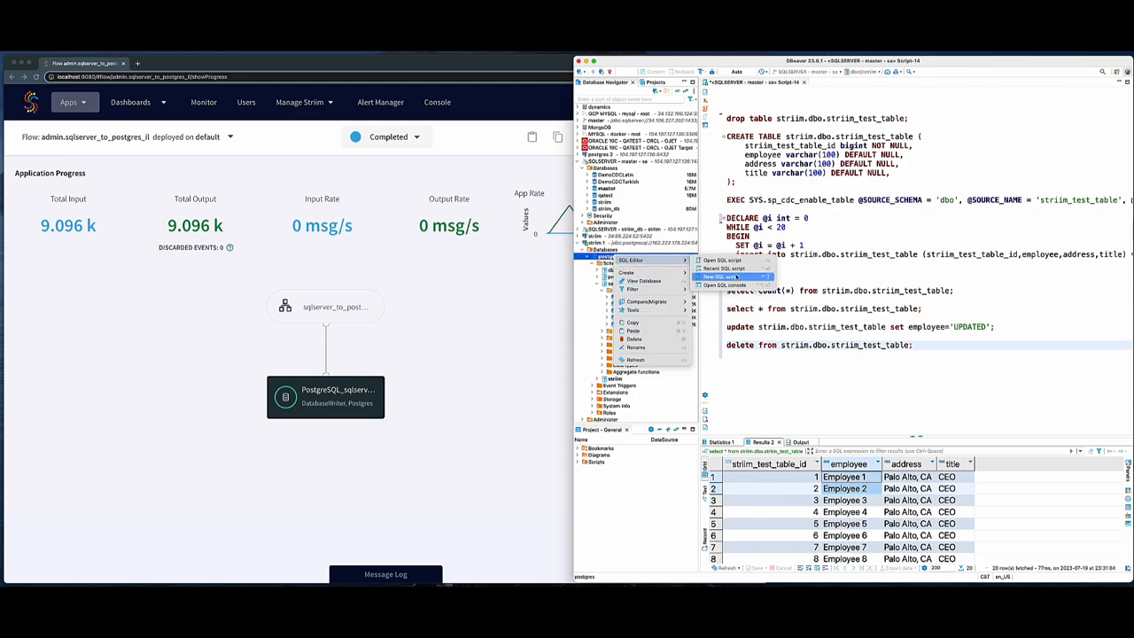
{"action": "left_click", "coordinate": [722, 275]}
{"action": "type", "text": "select count(*)"}
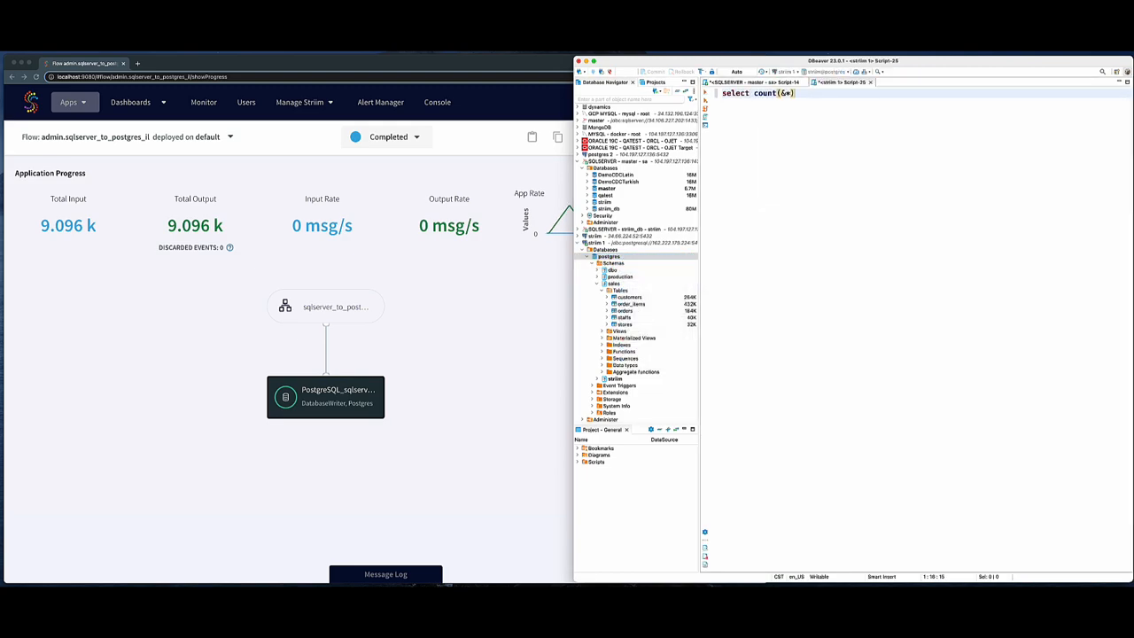
{"action": "type", "text": " from sales.customers;"}
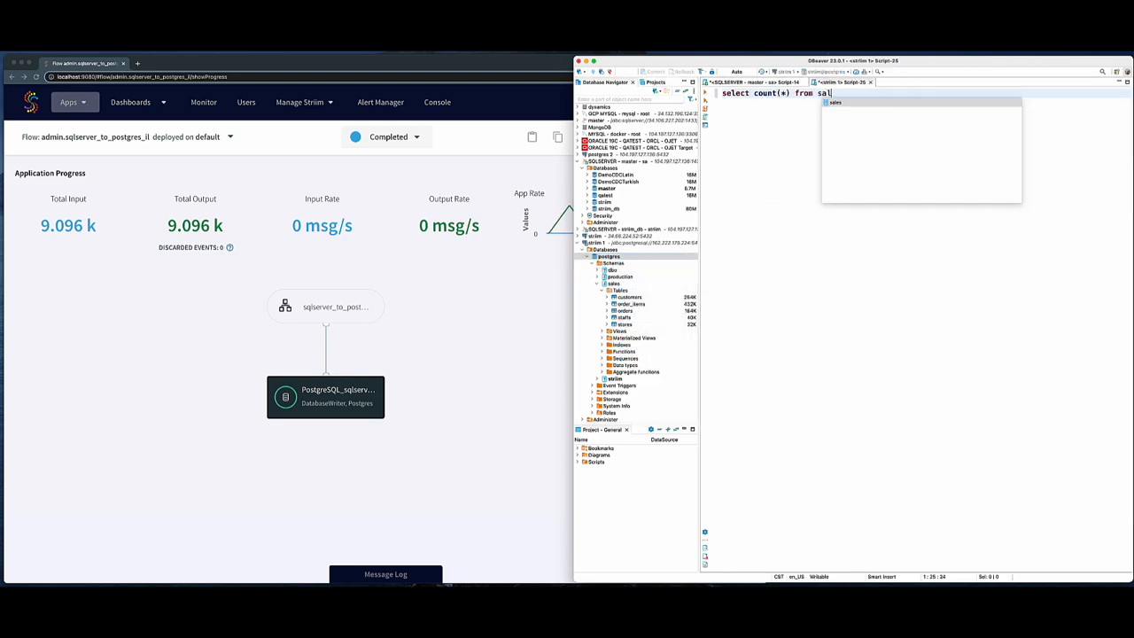
{"action": "key", "text": "ctrl+Return"}
- Compare the sales.customers events written in the application progress with the query's count
{"action": "left_click", "coordinate": [473, 351]}
{"action": "left_click", "coordinate": [722, 170]}
{"action": "scroll", "coordinate": [267, 380], "scroll_direction": "down", "scroll_amount": 4}
{"action": "scroll", "coordinate": [266, 386], "scroll_direction": "down", "scroll_amount": 2}
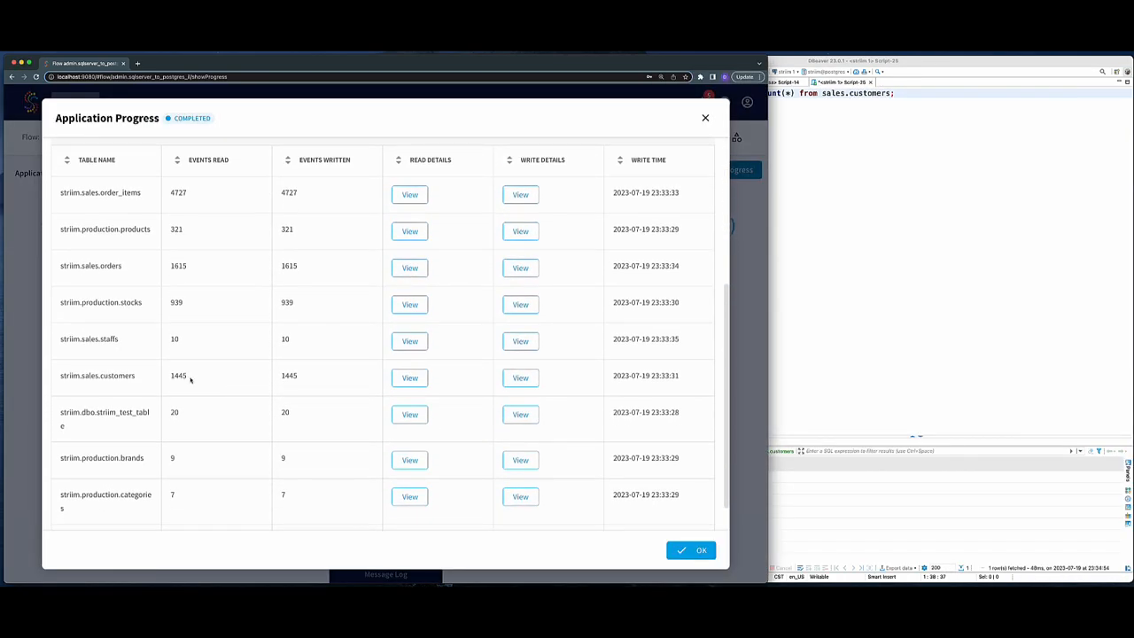
{"action": "double_click", "coordinate": [289, 376]}
{"action": "left_click", "coordinate": [802, 472]}
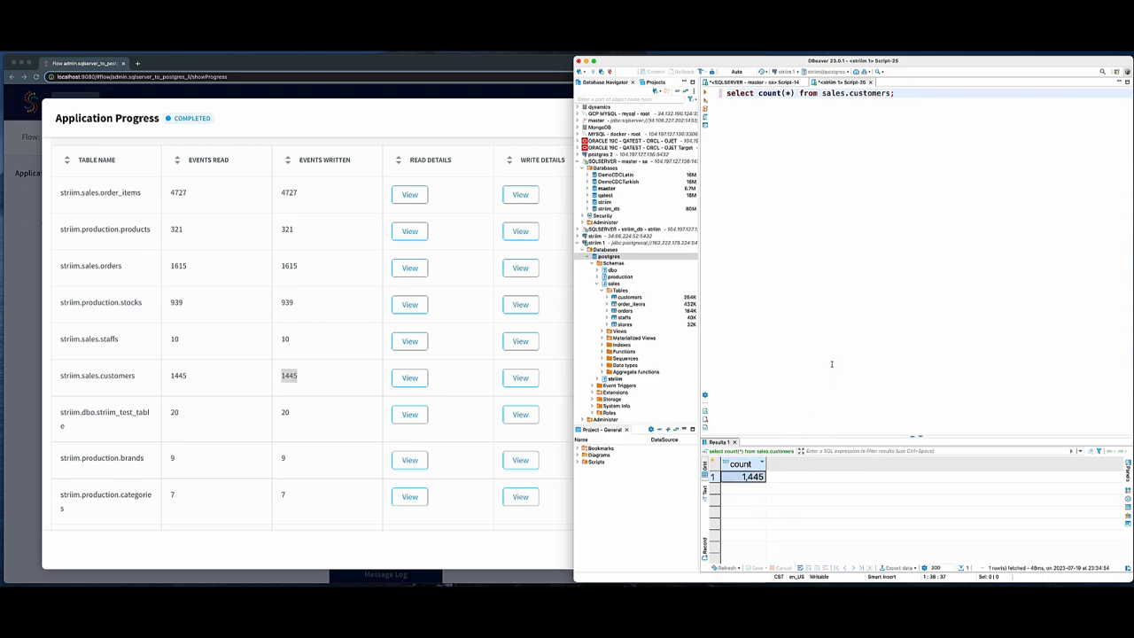
- Start a new app and filter the templates by Source: SQL Server CDC and Target: PostgreSQL
{"action": "left_click", "coordinate": [325, 401]}
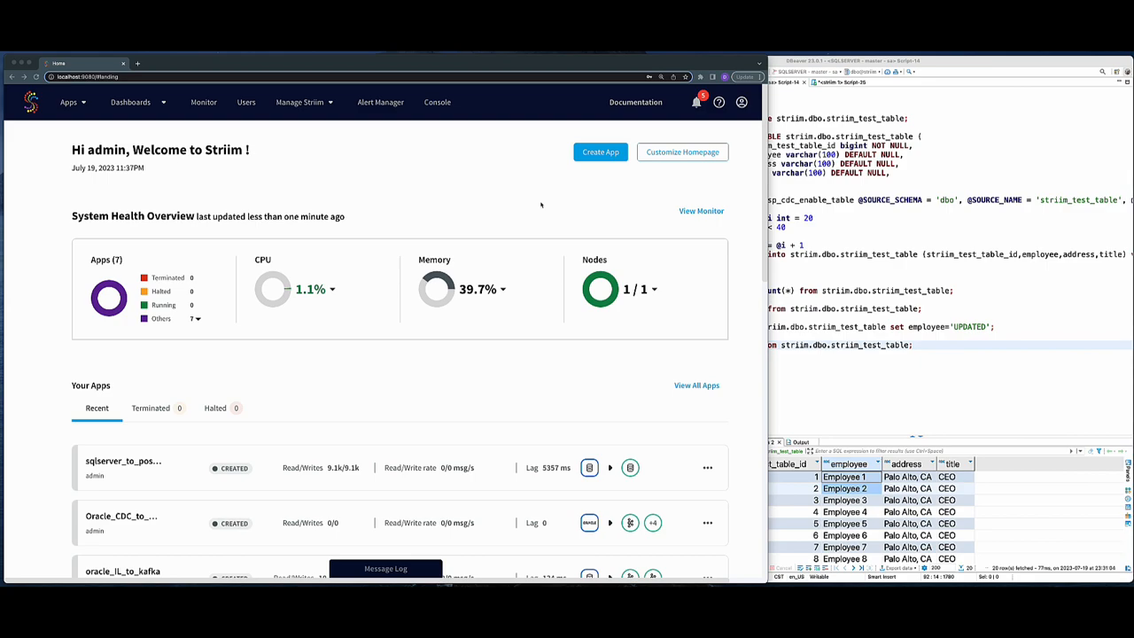
{"action": "scroll", "coordinate": [542, 205], "scroll_direction": "down", "scroll_amount": 1}
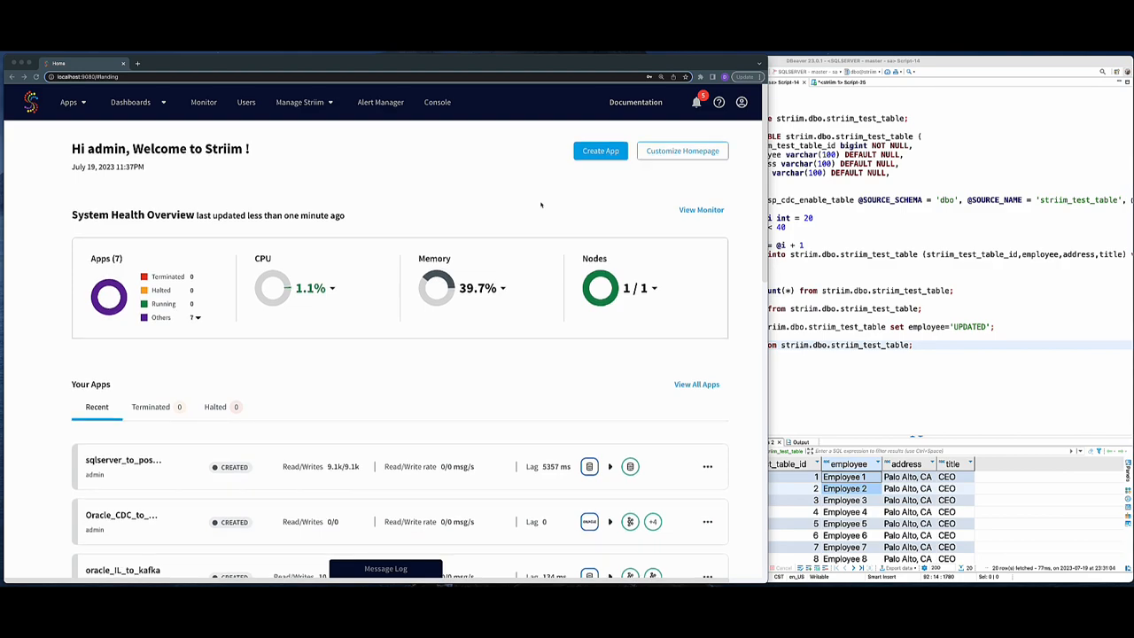
{"action": "scroll", "coordinate": [558, 183], "scroll_direction": "down", "scroll_amount": 1}
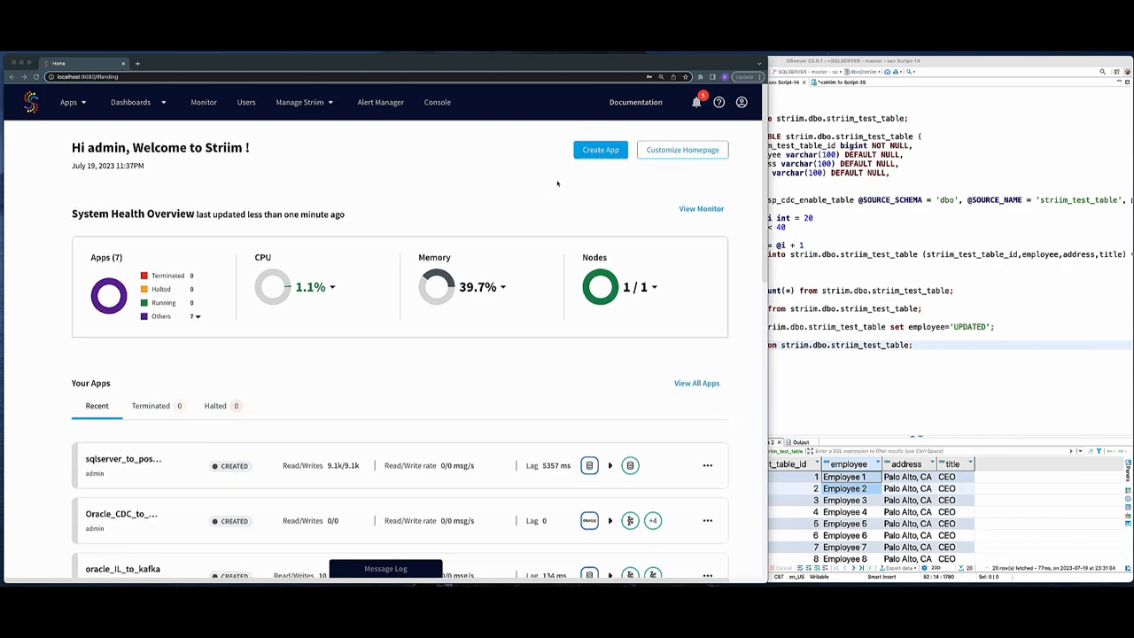
{"action": "left_click", "coordinate": [595, 150]}
{"action": "left_click", "coordinate": [299, 148]}
{"action": "type", "text": "sql"}
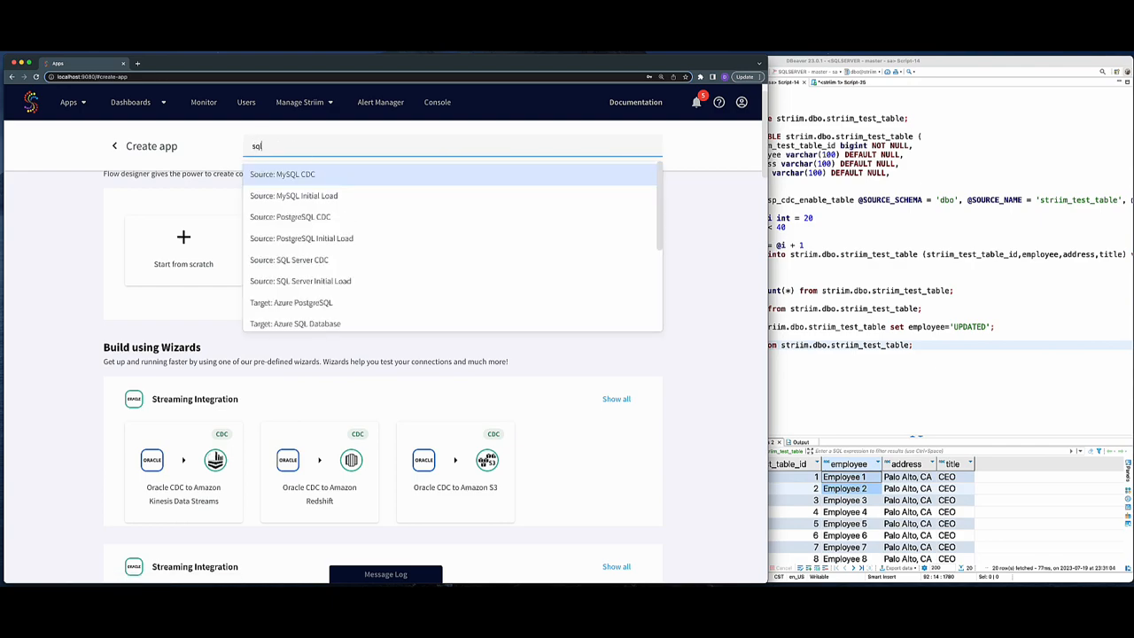
{"action": "type", "text": " ser"}
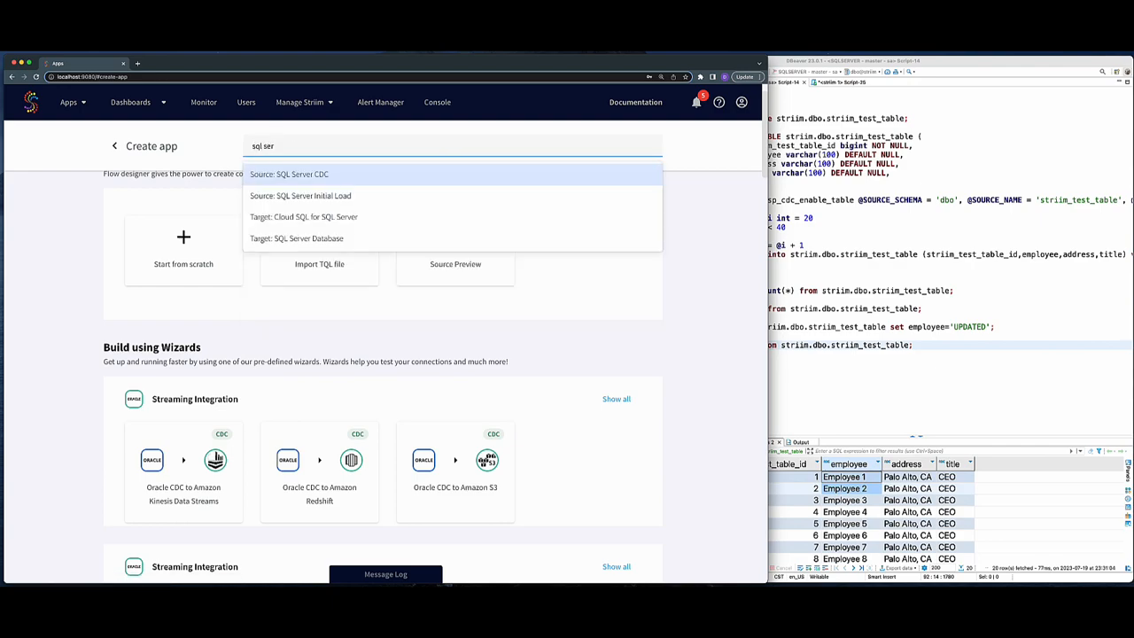
{"action": "left_click", "coordinate": [309, 175]}
{"action": "type", "text": "postgres"}
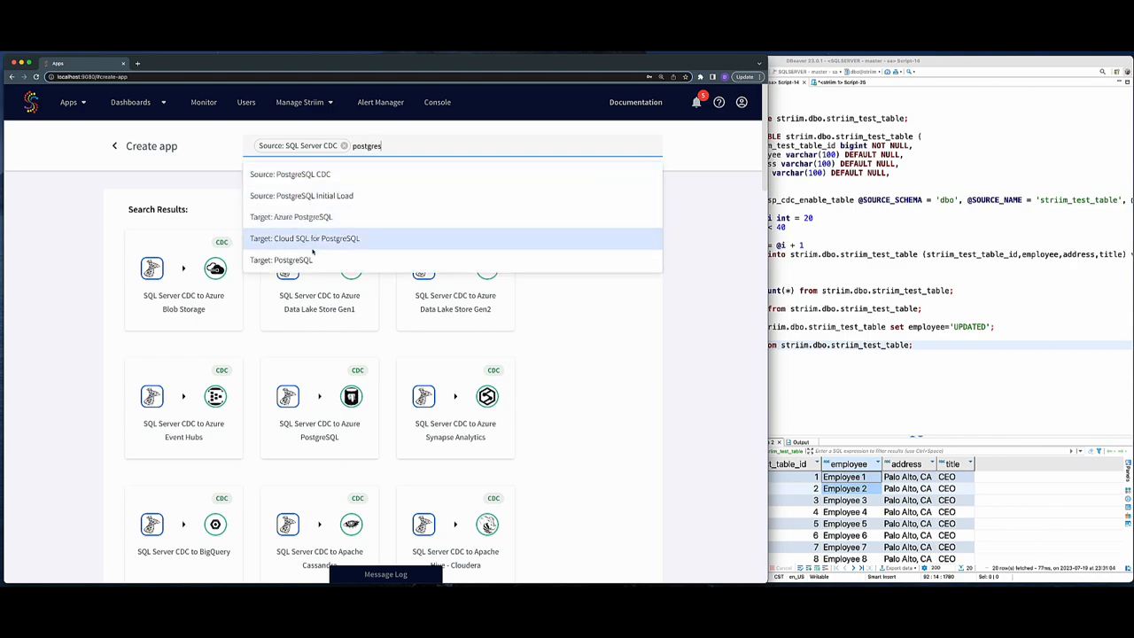
{"action": "left_click", "coordinate": [281, 259]}
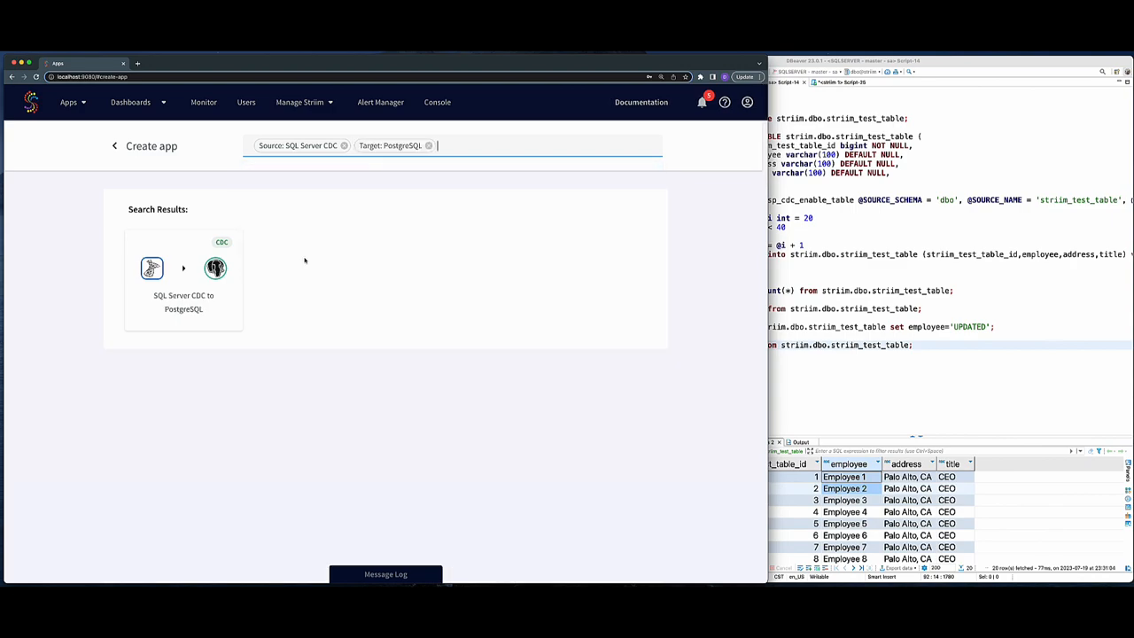
- Choose the SQL Server CDC to PostgreSQL wizard and save the app as sqlserver_to_postgres_cdc
{"action": "left_click", "coordinate": [202, 286]}
{"action": "left_click", "coordinate": [325, 261]}
{"action": "type", "text": "s"}
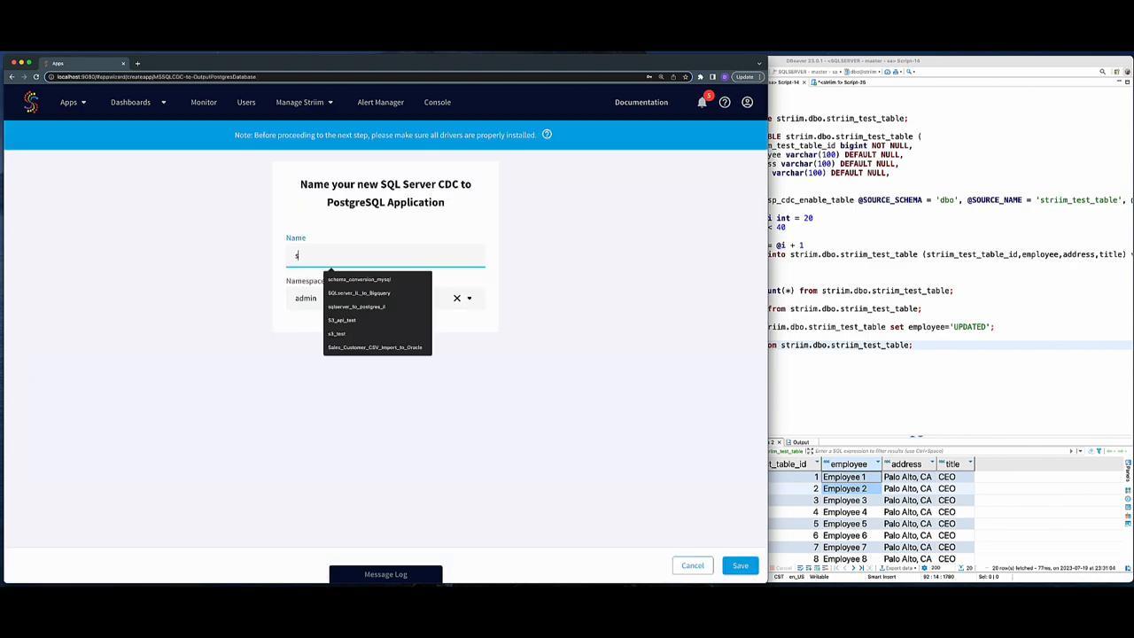
{"action": "type", "text": "qlserver_to_postgres_cdc"}
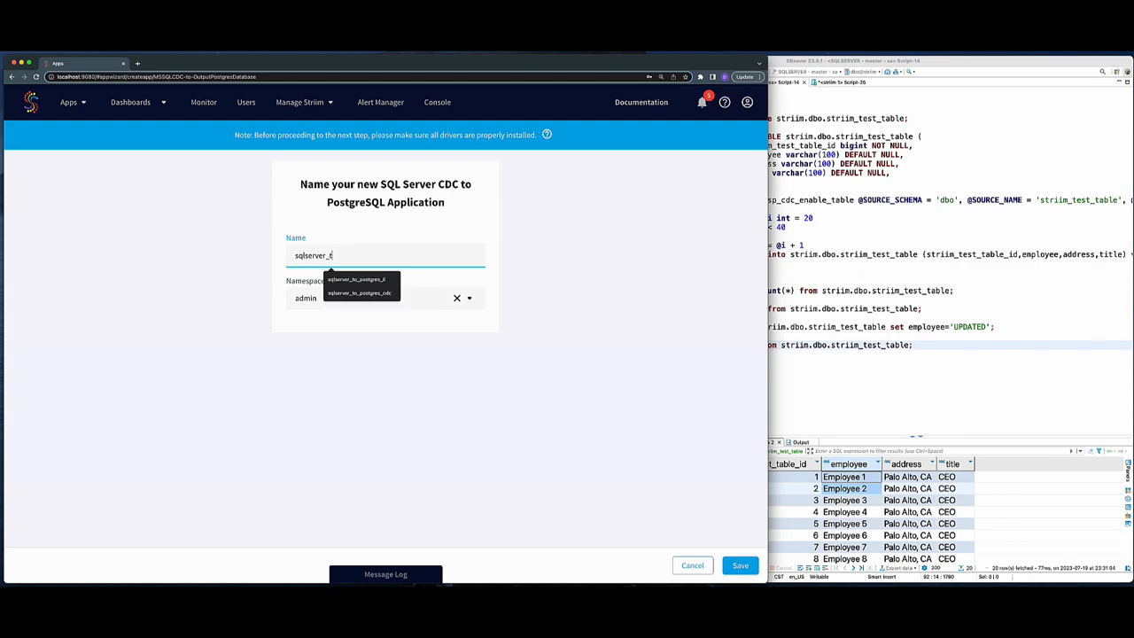
{"action": "left_click", "coordinate": [740, 565]}
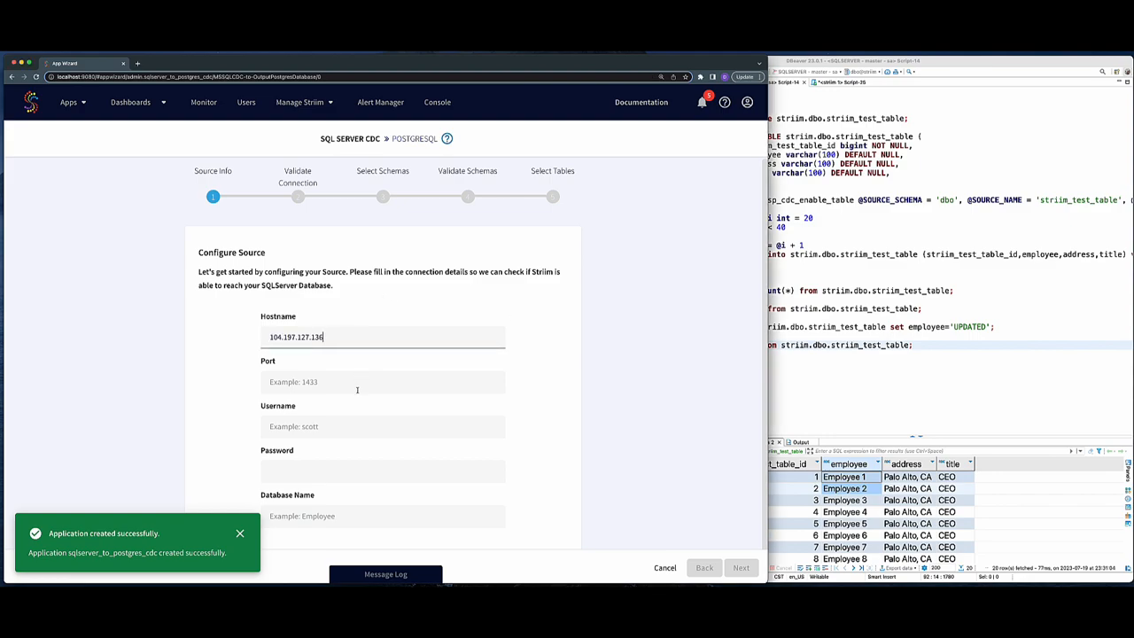
- Configure the SQL Server source with host 104.197.127.136, port 1433, user sa, the account password and database striim
{"action": "left_click", "coordinate": [358, 383]}
{"action": "type", "text": "1433"}
{"action": "left_click", "coordinate": [337, 427]}
{"action": "type", "text": "stri"}
{"action": "left_click", "coordinate": [305, 476]}
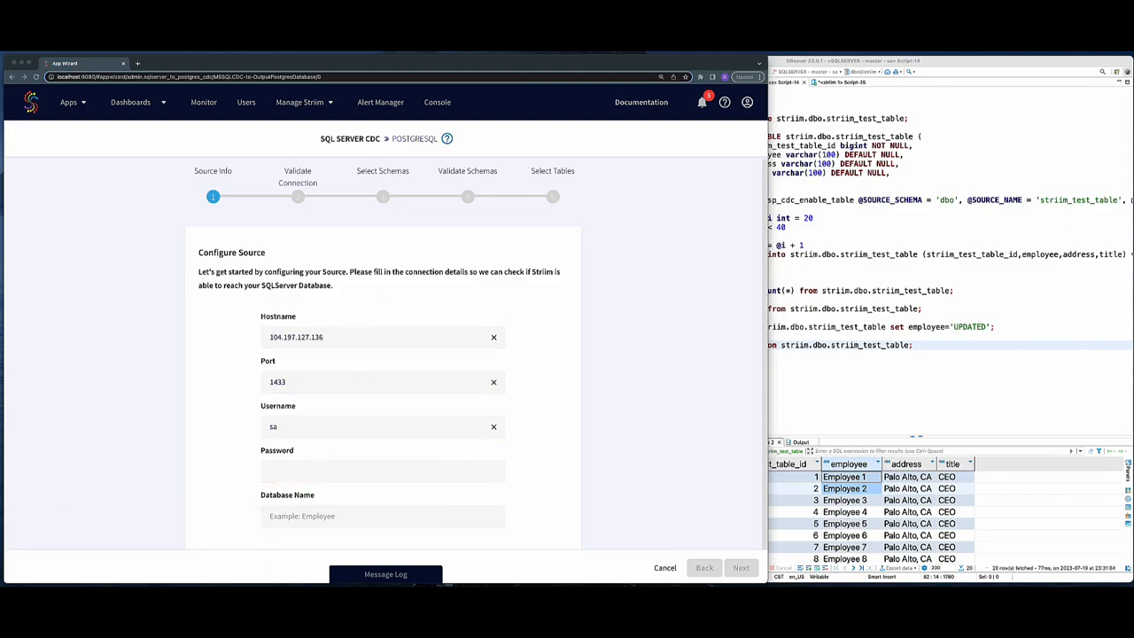
{"action": "left_click", "coordinate": [411, 472]}
{"action": "key", "text": "super+v"}
{"action": "left_click", "coordinate": [360, 518]}
{"action": "type", "text": "striim"}
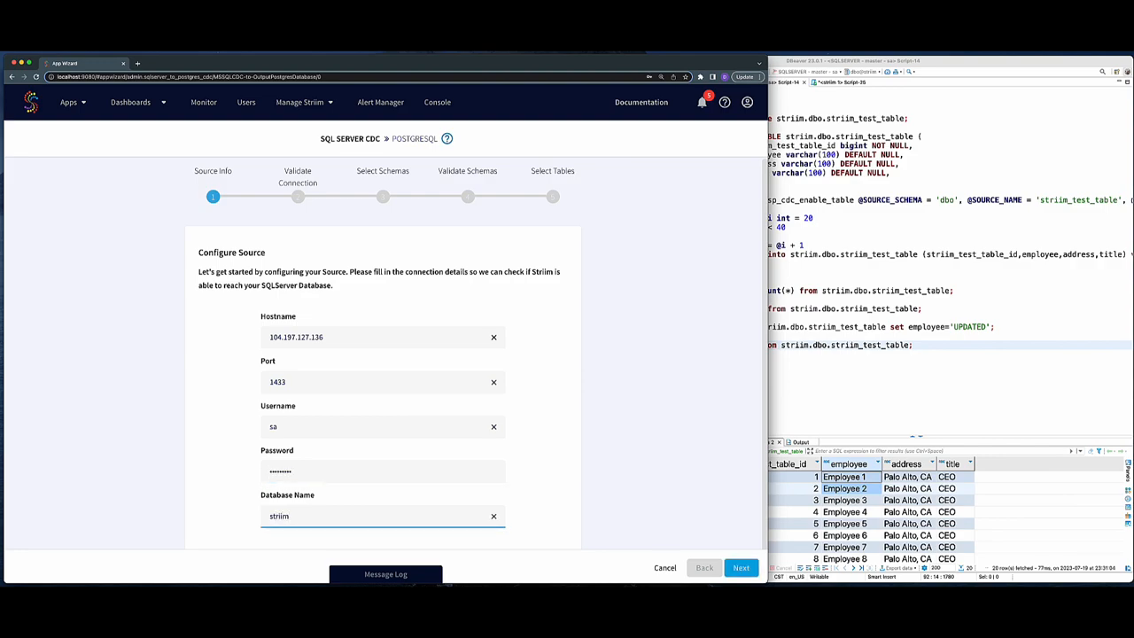
{"action": "left_click", "coordinate": [742, 568]}
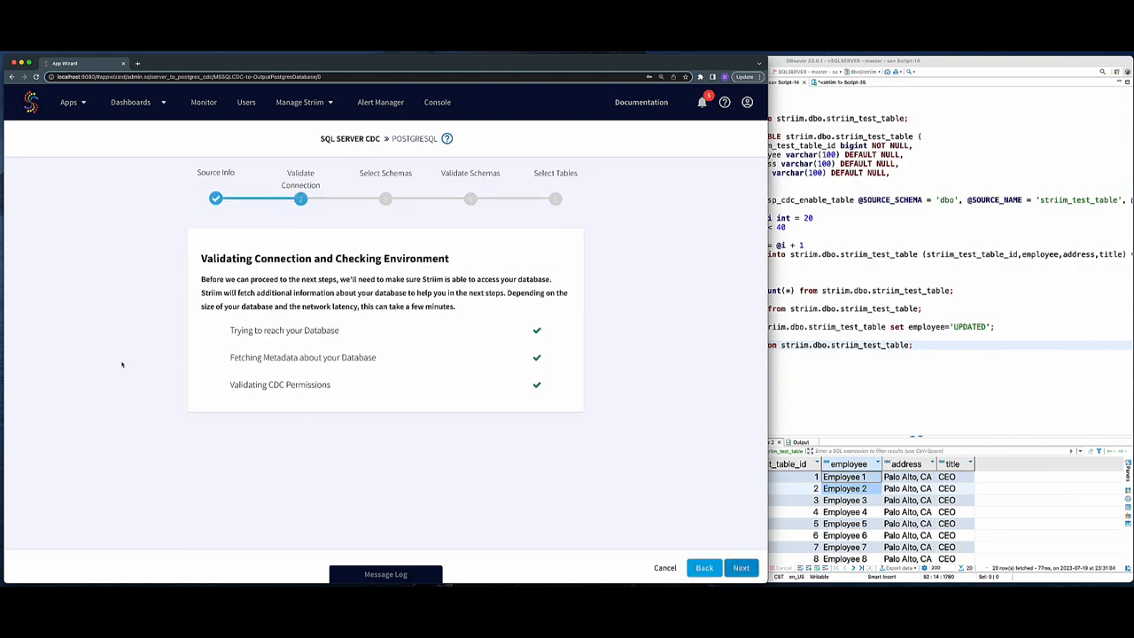
- Continue past connection validation, select the dbo schema and its striim_test_table for replication
{"action": "left_click", "coordinate": [742, 568]}
{"action": "scroll", "coordinate": [198, 399], "scroll_direction": "down", "scroll_amount": 5}
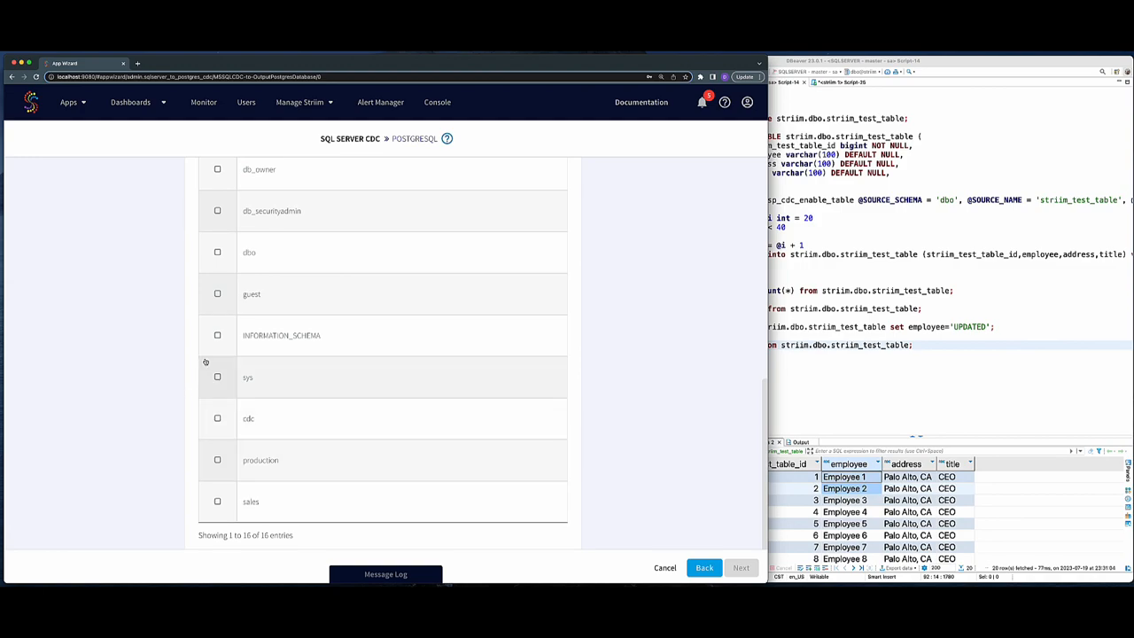
{"action": "left_click", "coordinate": [215, 251]}
{"action": "left_click", "coordinate": [742, 568]}
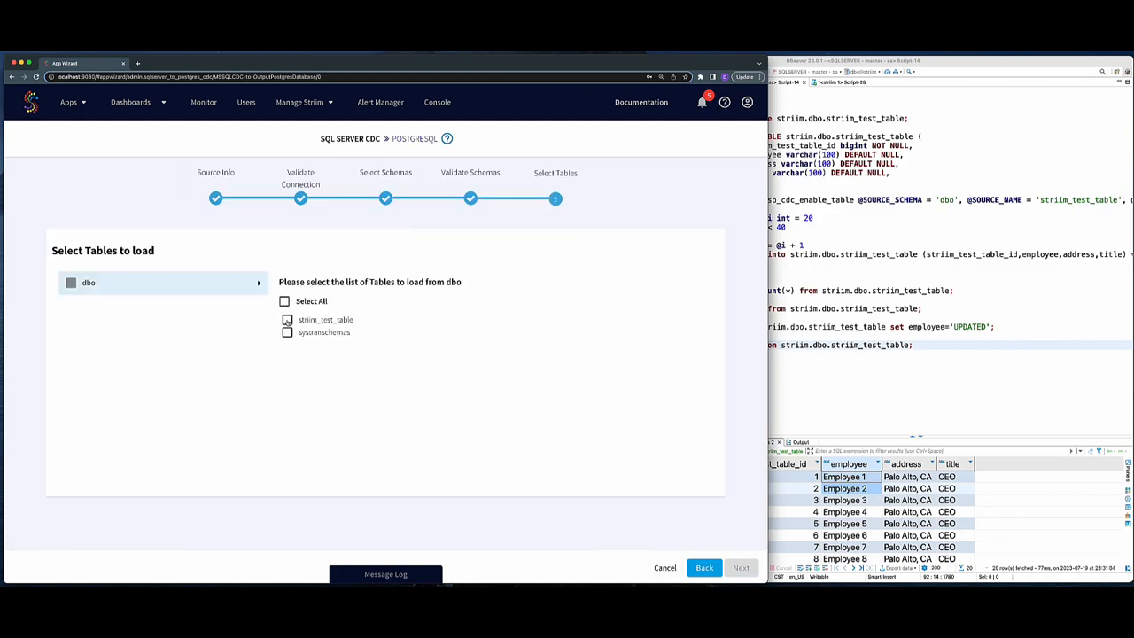
{"action": "left_click", "coordinate": [739, 568]}
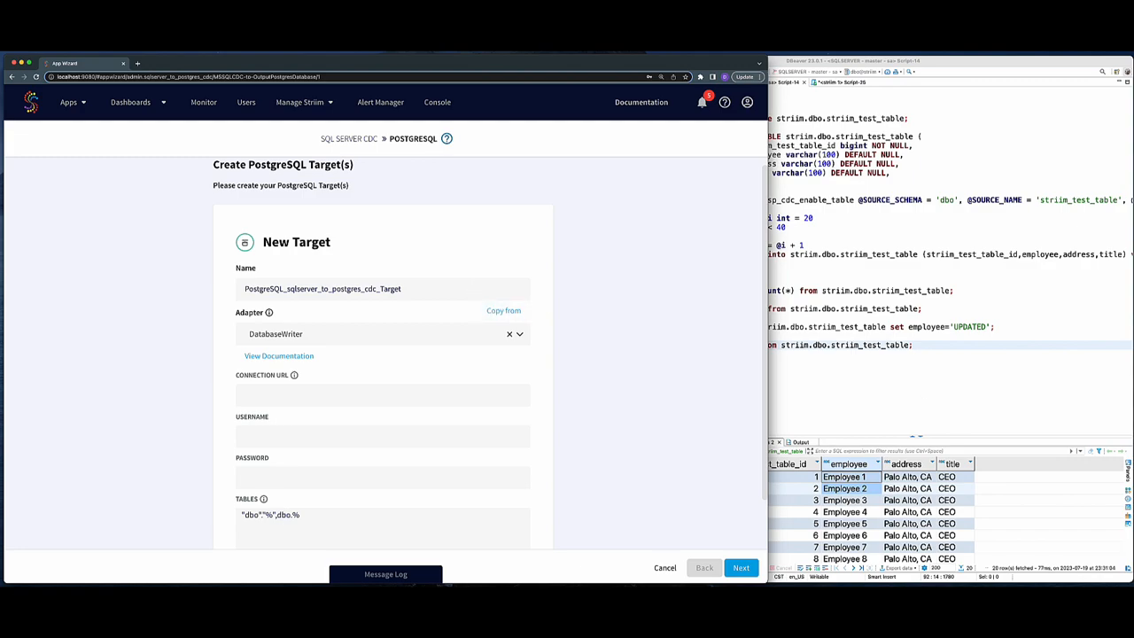
- Configure the PostgreSQL target with URL jdbc:postgresql://162.222.179.224:5432/postgres, user striim and the account password, then continue
{"action": "left_click", "coordinate": [299, 395]}
{"action": "type", "text": "jdbc:postgresql://162.222.179.224:5432/postgres"}
{"action": "left_click", "coordinate": [300, 437]}
{"action": "type", "text": "striim"}
{"action": "key", "text": "Tab"}
{"action": "type", "text": "•••••••"}
{"action": "scroll", "coordinate": [300, 437], "scroll_direction": "down", "scroll_amount": 1}
{"action": "left_click", "coordinate": [301, 516]}
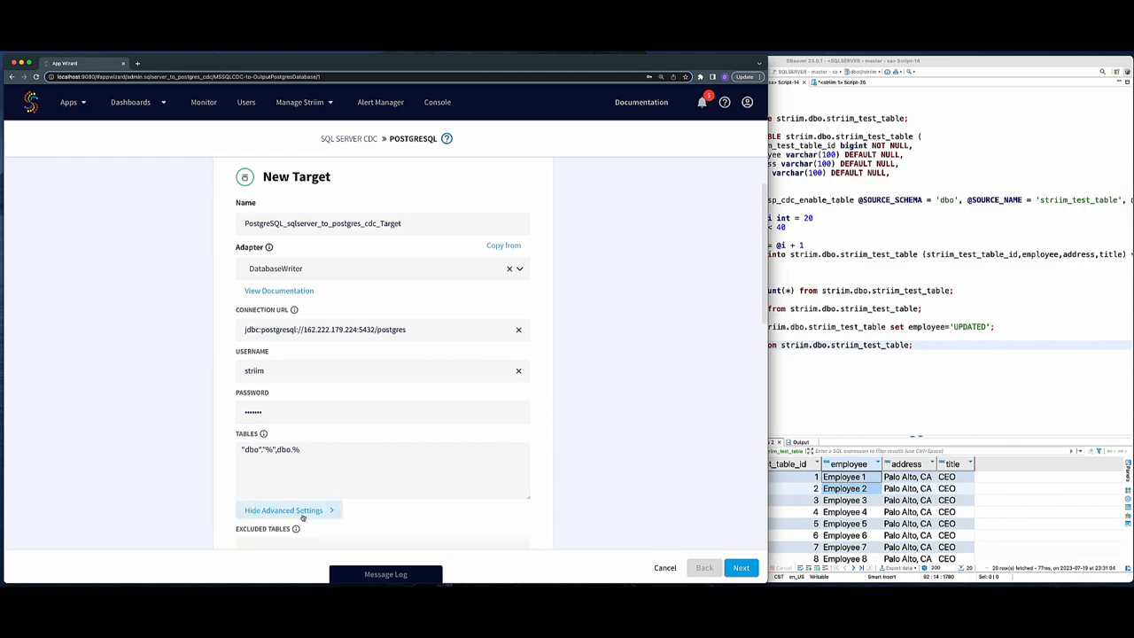
{"action": "scroll", "coordinate": [301, 519], "scroll_direction": "down", "scroll_amount": 8}
{"action": "scroll", "coordinate": [337, 340], "scroll_direction": "down", "scroll_amount": 5}
{"action": "left_click", "coordinate": [738, 568]}
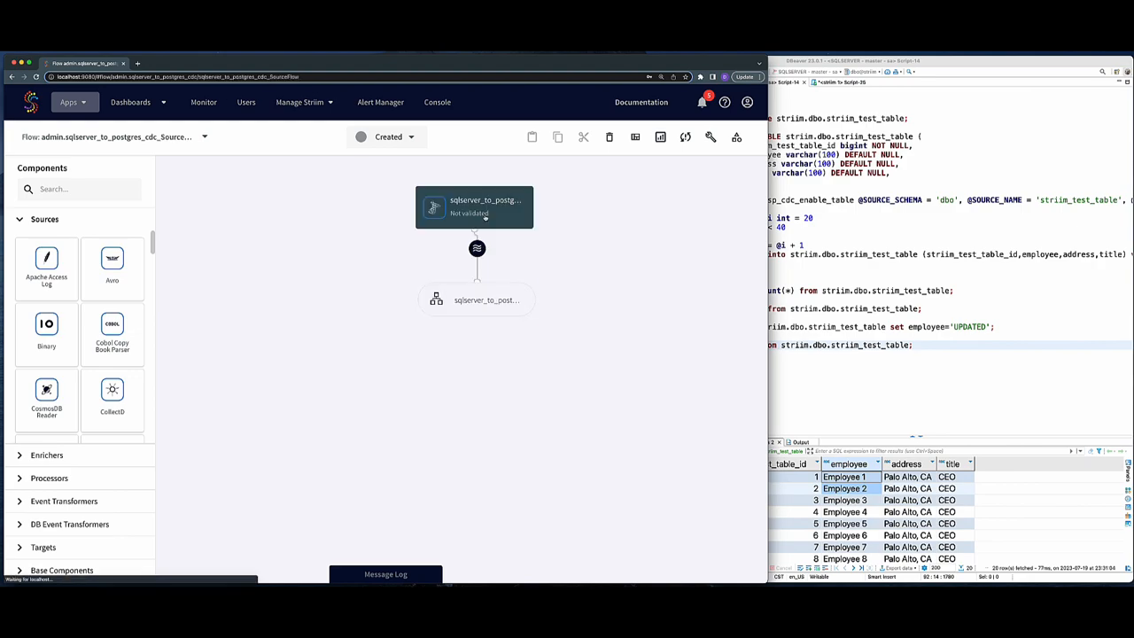
- Deploy the application, ignoring the table mapping validation warning
{"action": "left_click", "coordinate": [398, 140]}
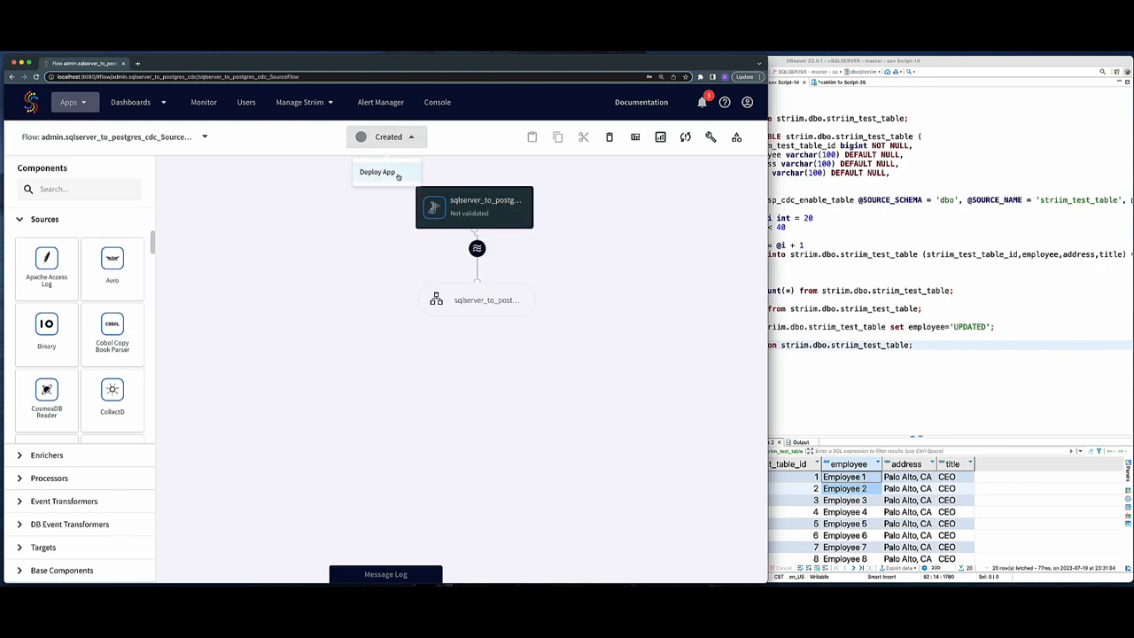
{"action": "left_click", "coordinate": [375, 170]}
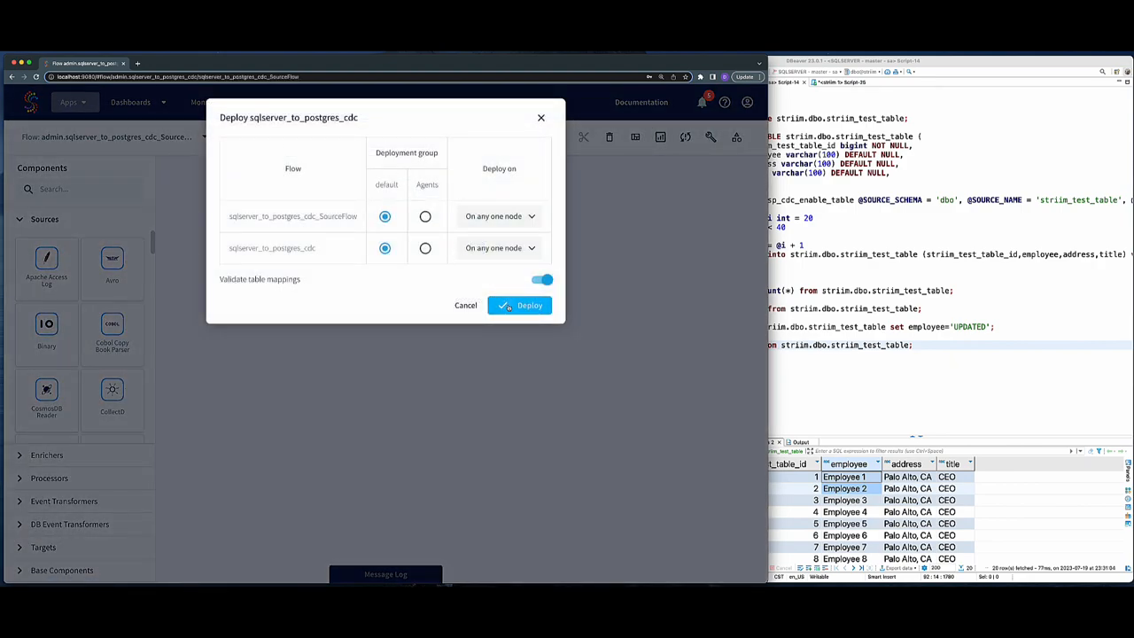
{"action": "left_click", "coordinate": [500, 303]}
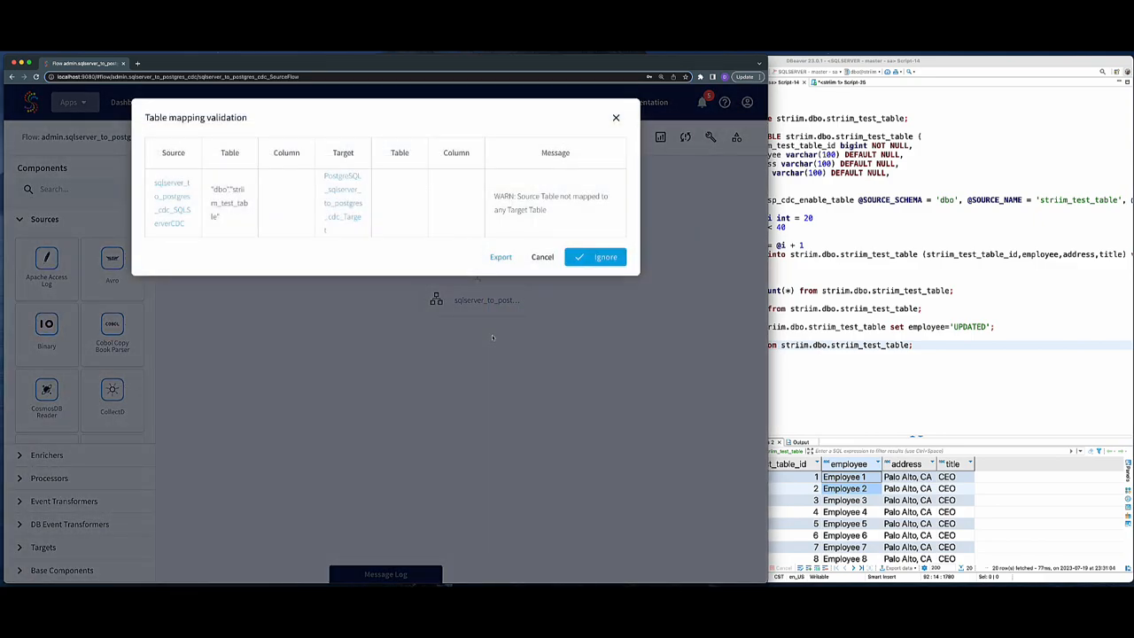
{"action": "left_click", "coordinate": [594, 257]}
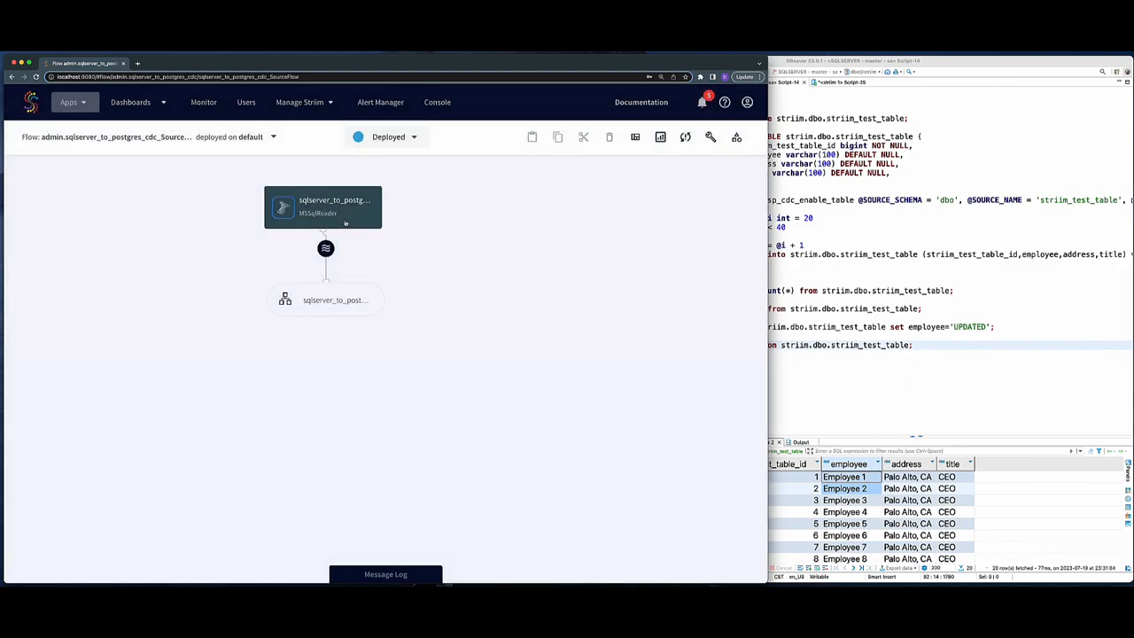
- Start the deployed application and open a preview of the output stream
{"action": "left_click", "coordinate": [343, 250]}
{"action": "left_click", "coordinate": [413, 137]}
{"action": "left_click", "coordinate": [398, 194]}
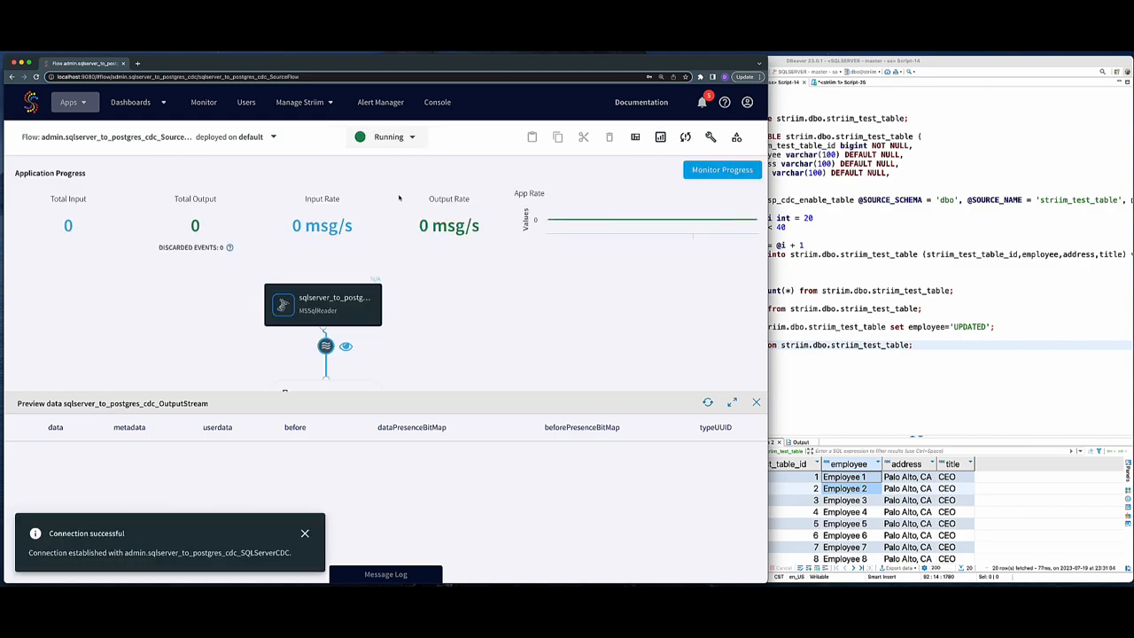
- Run the DECLARE/WHILE loop in the SQL Server script to insert rows into striim_test_table
{"action": "left_click", "coordinate": [890, 307]}
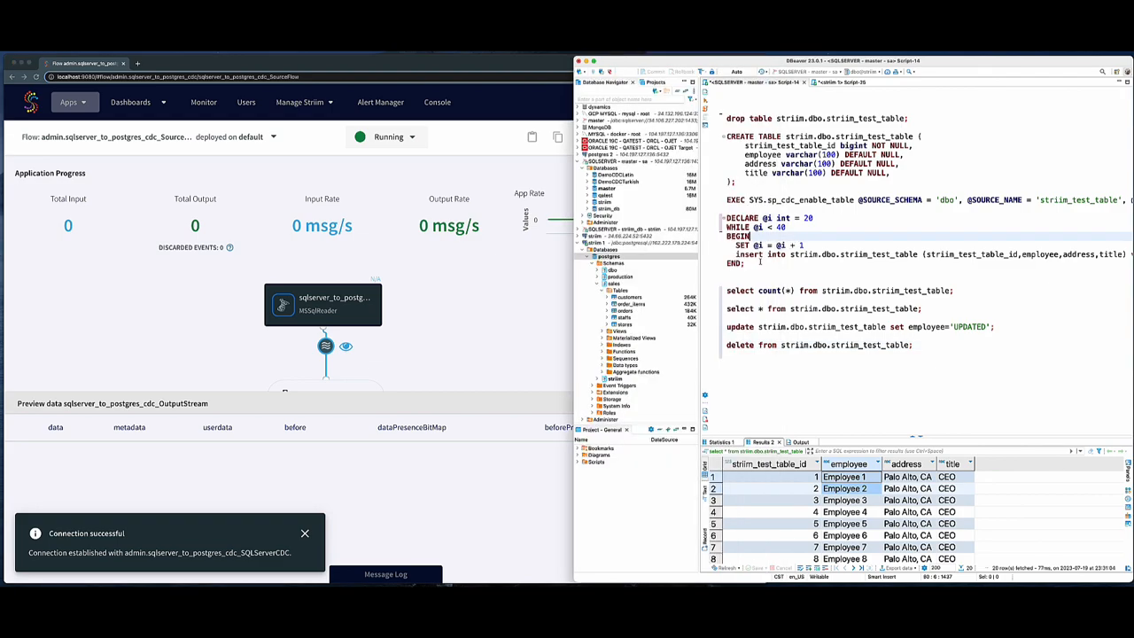
{"action": "left_click_drag", "start_coordinate": [745, 264], "coordinate": [725, 216]}
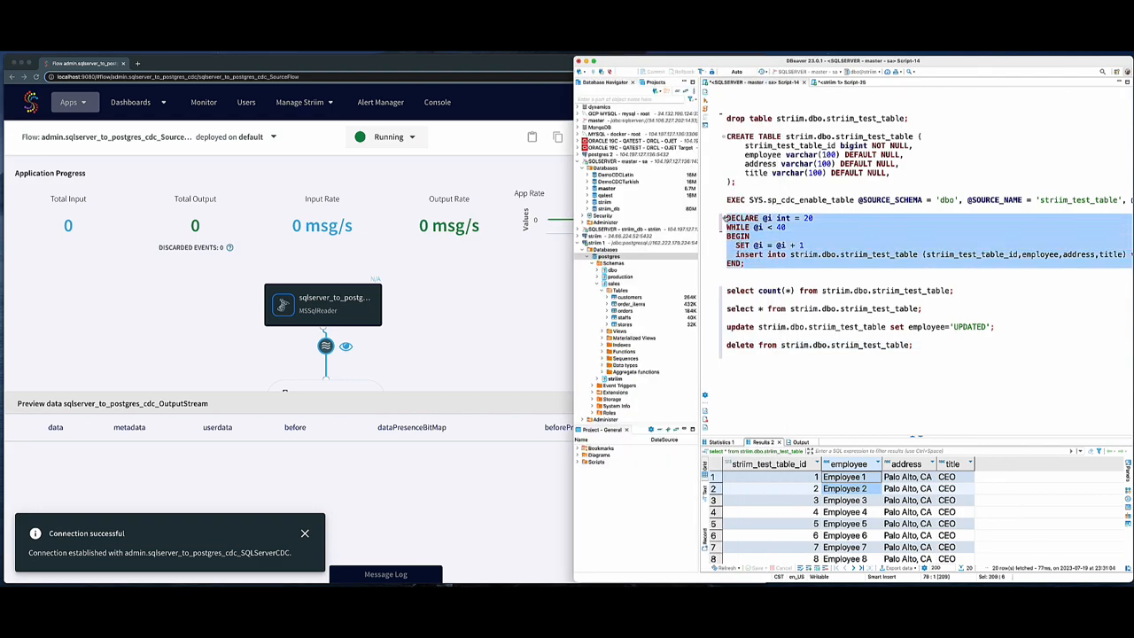
{"action": "key", "text": "ctrl+Return"}
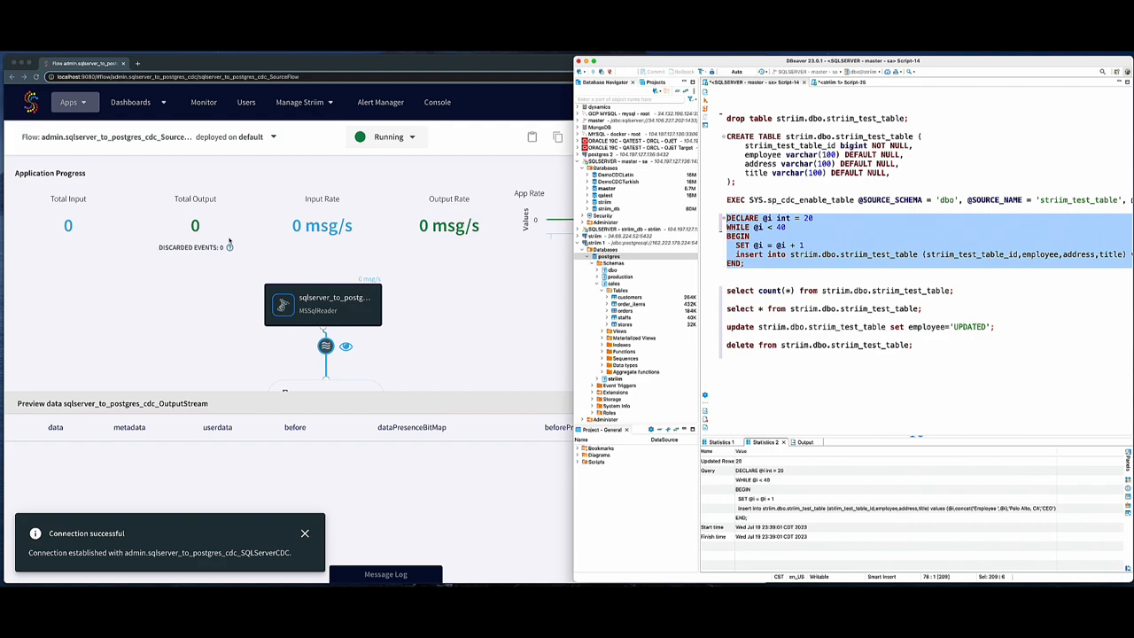
- Open the application progress and review the events read and written for dbo.striim_test_table
{"action": "left_click", "coordinate": [492, 339]}
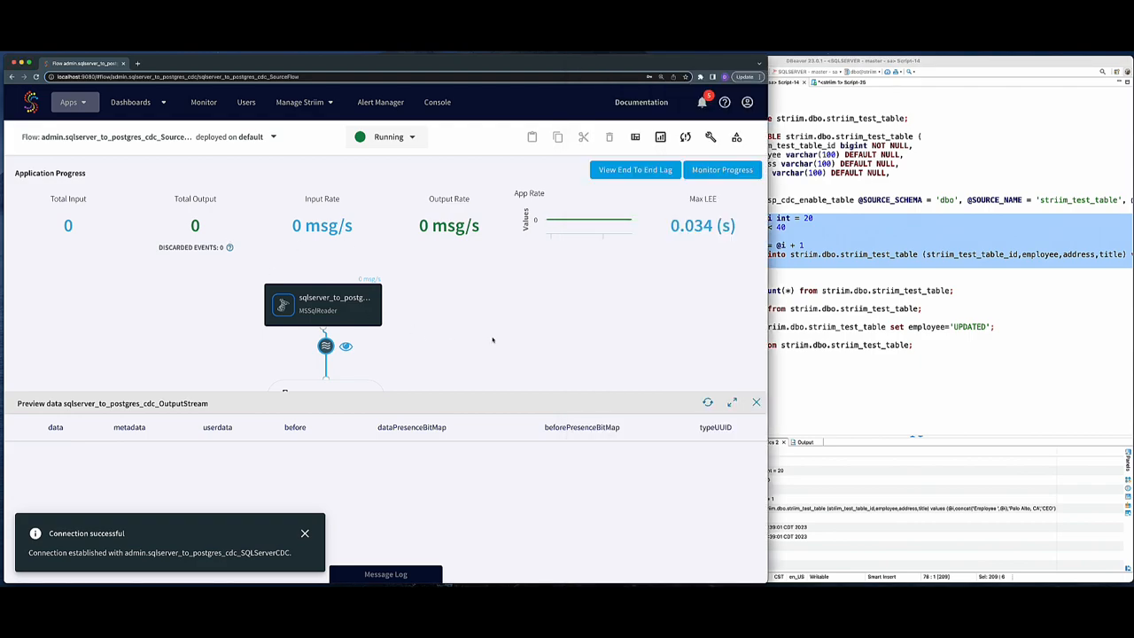
{"action": "left_click_drag", "start_coordinate": [218, 410], "coordinate": [302, 410]}
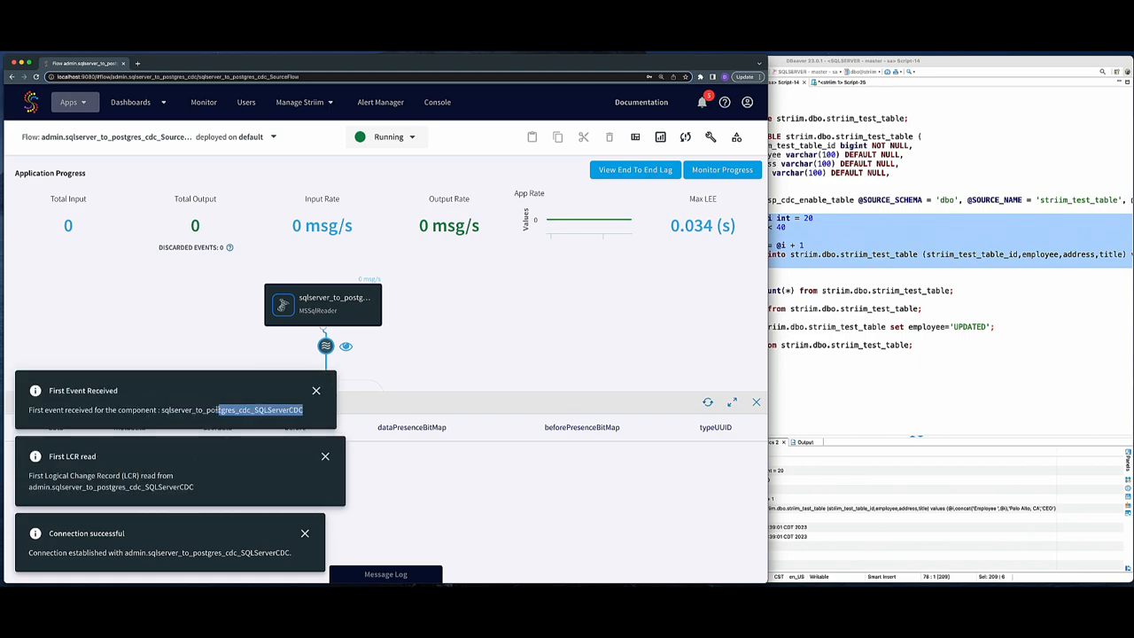
{"action": "left_click", "coordinate": [722, 169]}
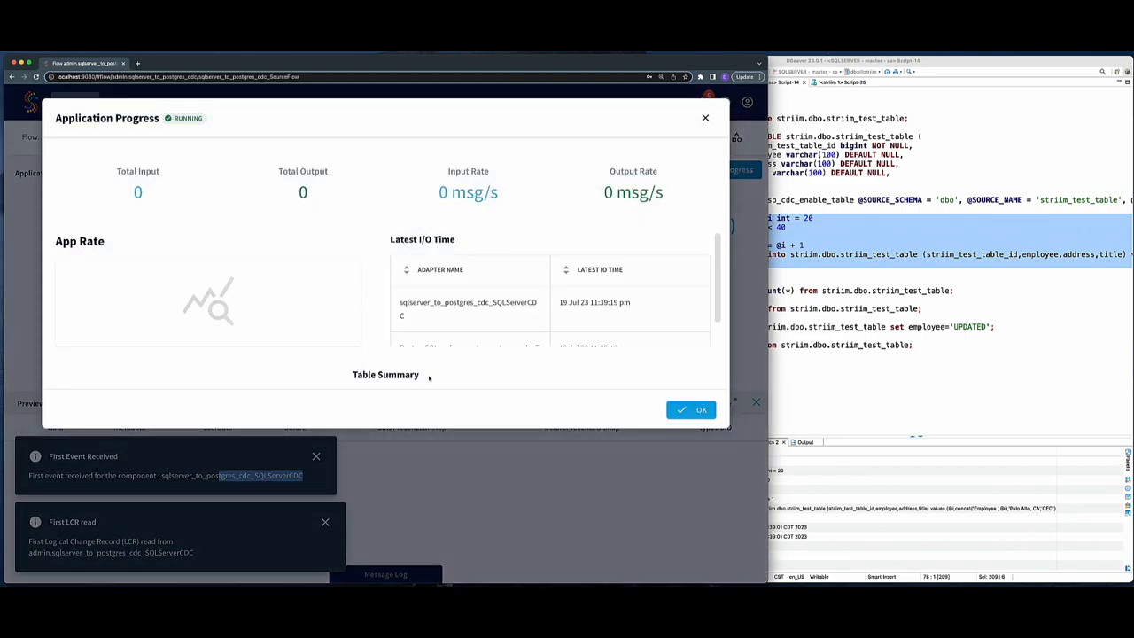
{"action": "scroll", "coordinate": [696, 296], "scroll_direction": "down", "scroll_amount": 2}
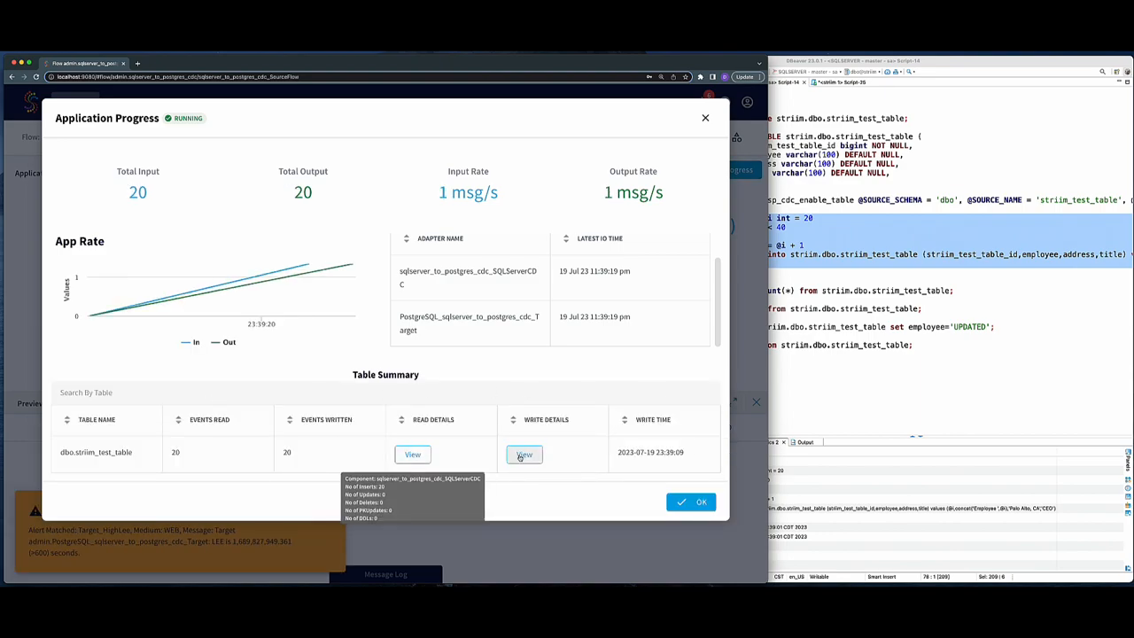
{"action": "mouse_move", "coordinate": [530, 460]}
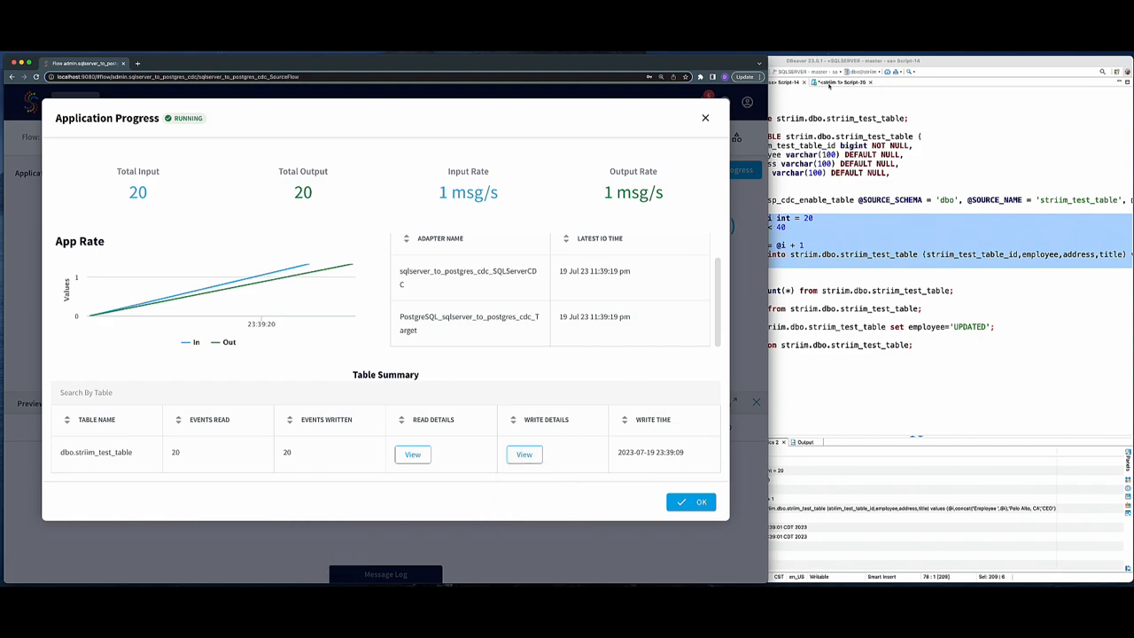
- Run select count(*) from dbo.striim_test_table stt; in the Postgres script
{"action": "left_click", "coordinate": [829, 82]}
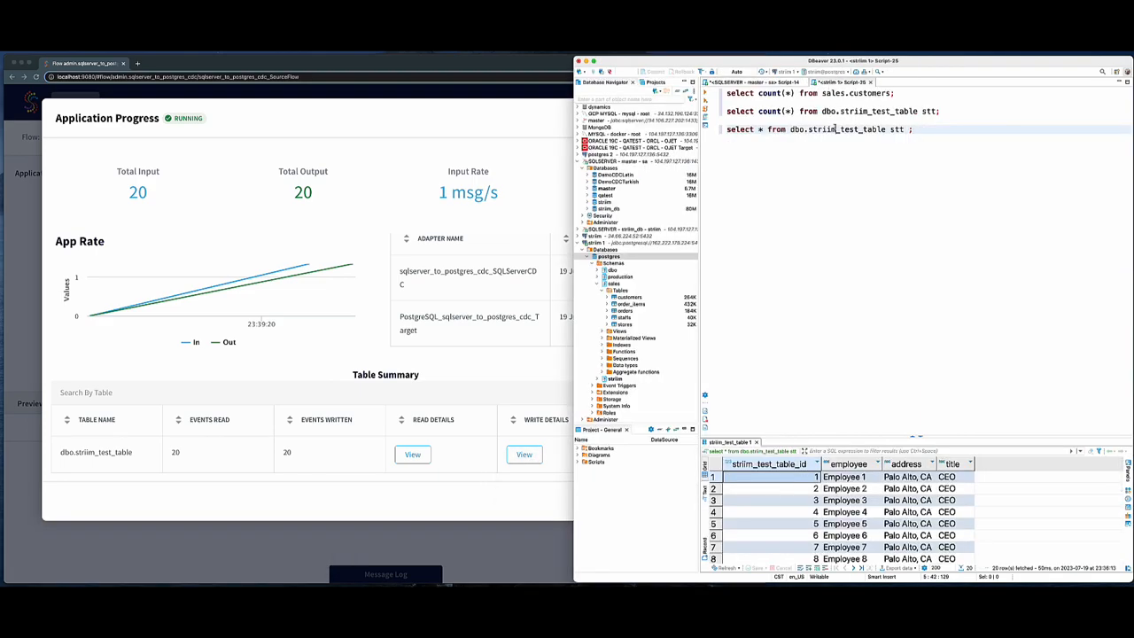
{"action": "left_click", "coordinate": [834, 111]}
{"action": "key", "text": "ctrl+Return"}
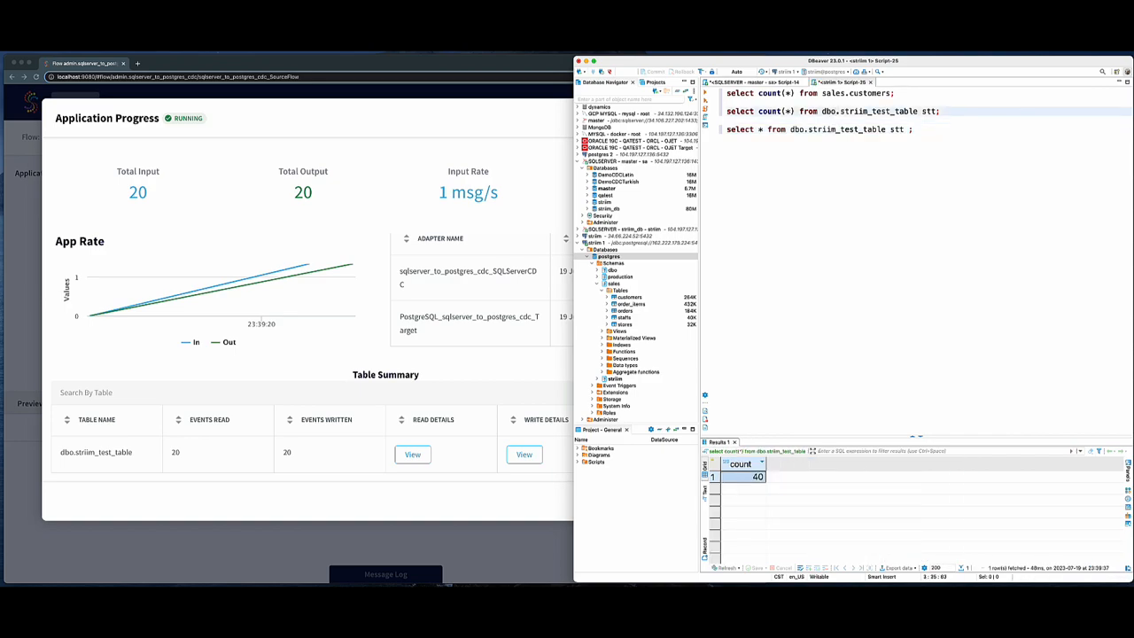
- Run select * from striim.dbo.striim_test_table; in the SQL Server script
{"action": "left_click", "coordinate": [762, 82]}
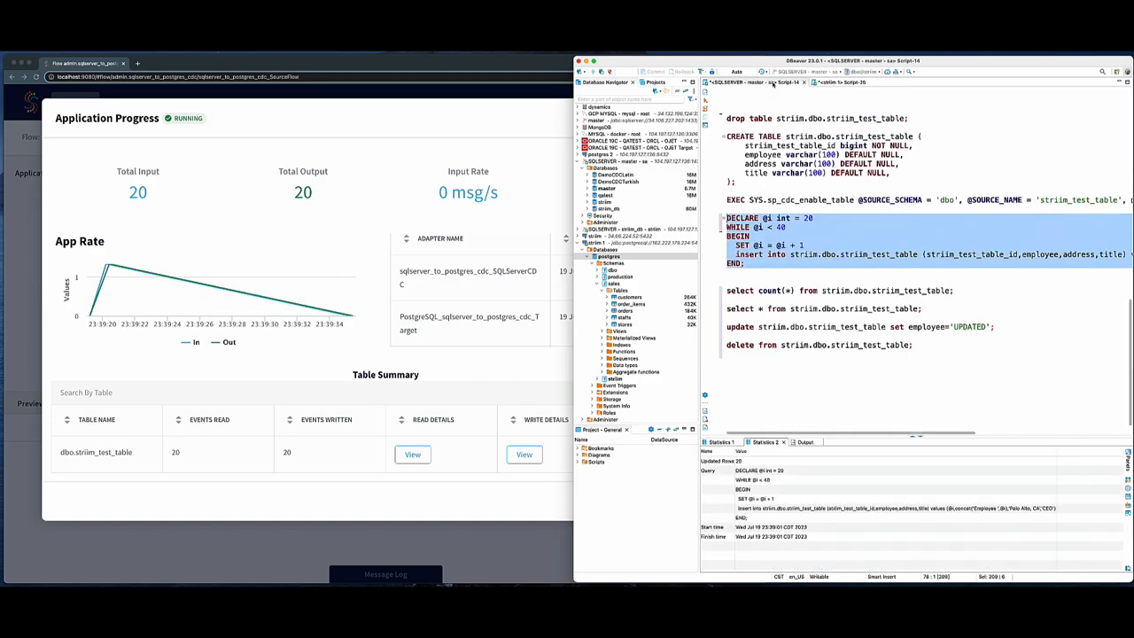
{"action": "left_click_drag", "start_coordinate": [726, 326], "coordinate": [727, 336]}
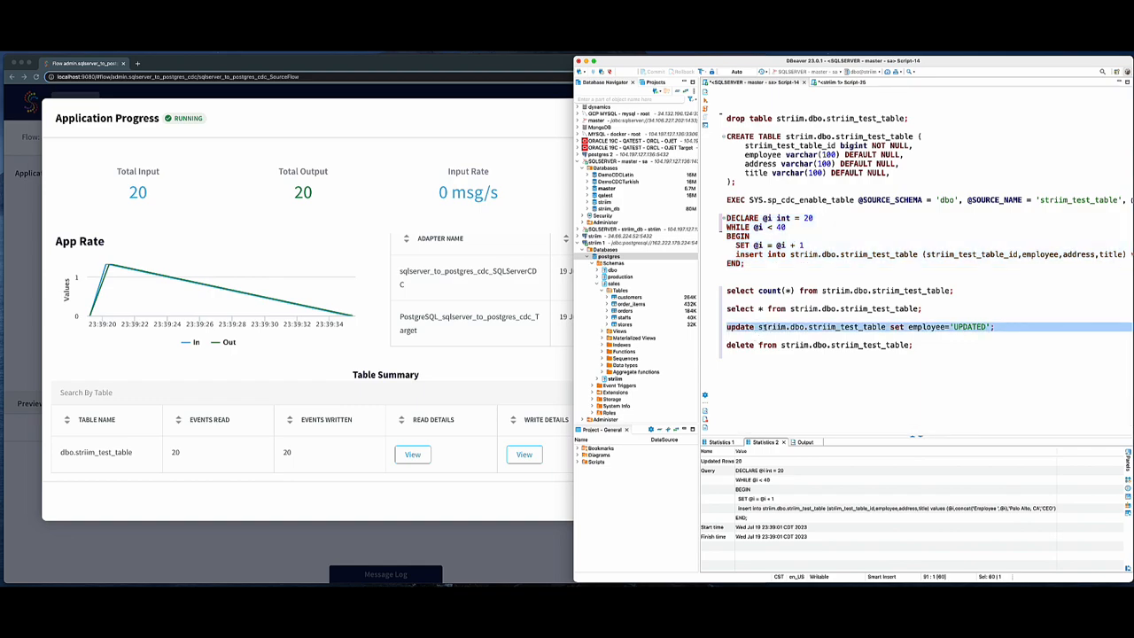
{"action": "key", "text": "Up"}
{"action": "key", "text": "Up"}
{"action": "key", "text": "Up"}
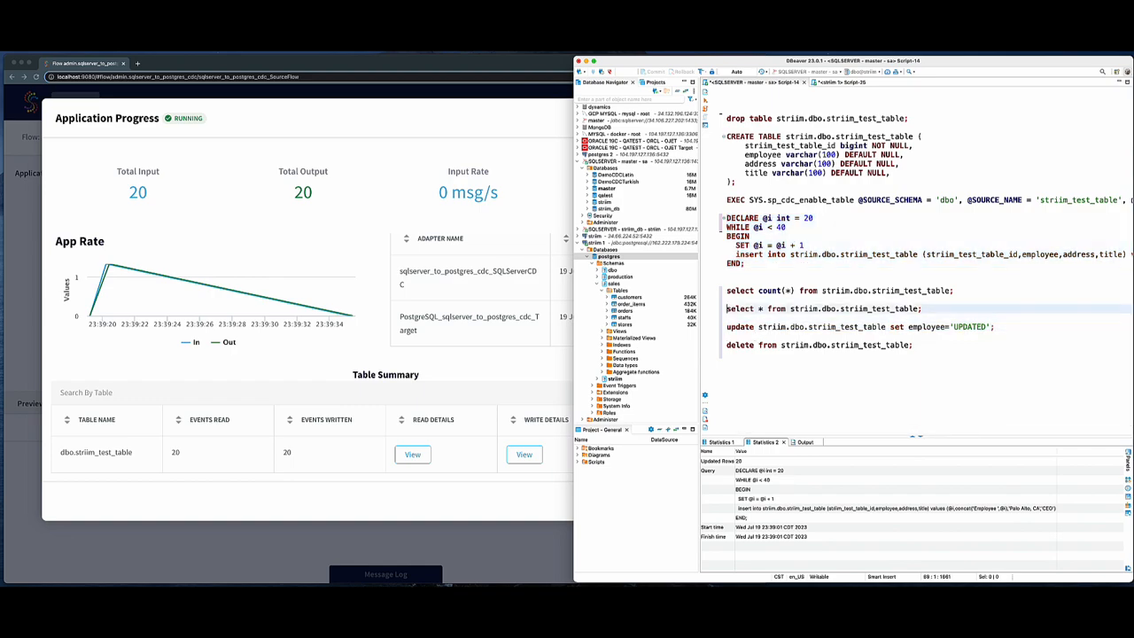
{"action": "key", "text": "ctrl+Return"}
- Run the update setting employee='UPDATED' on striim.dbo.striim_test_table, and re-run the select query to view the rows
{"action": "key", "text": "Down"}
{"action": "key", "text": "Down"}
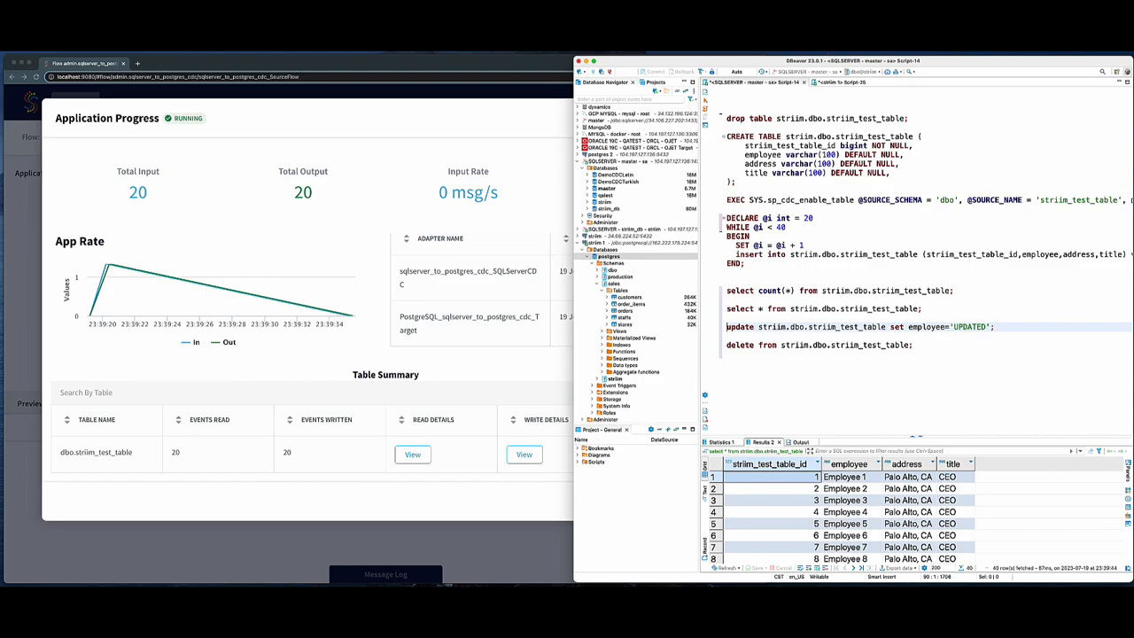
{"action": "key", "text": "ctrl+Return"}
{"action": "key", "text": "Up"}
{"action": "key", "text": "Up"}
{"action": "key", "text": "ctrl+Return"}
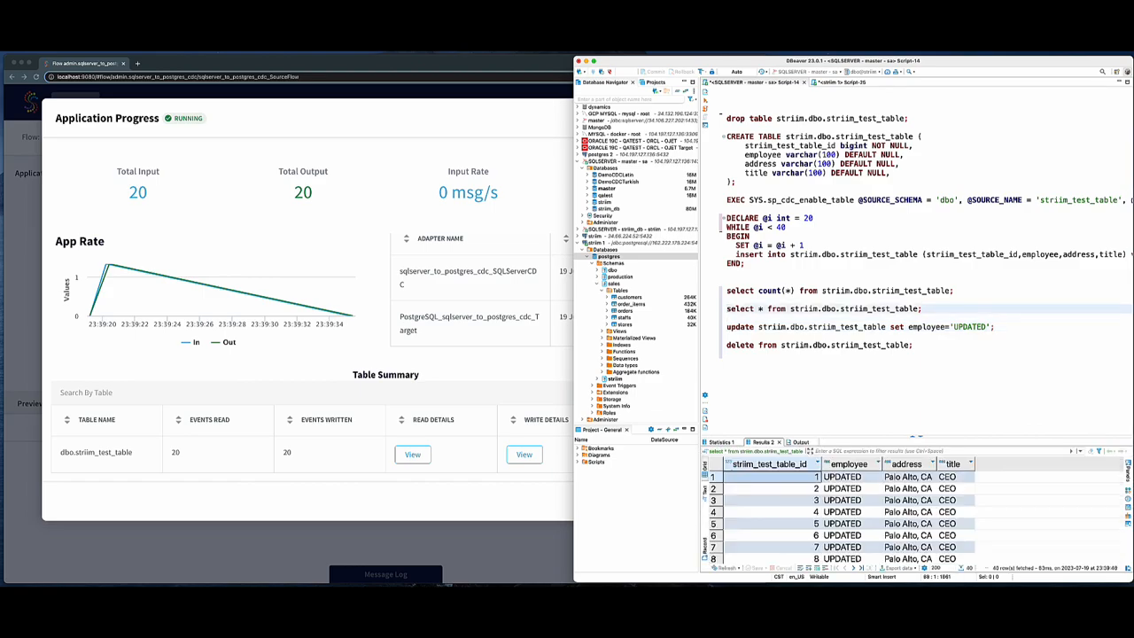
- Open the Striim application progress and review the events read and written for dbo.striim_test_table
{"action": "left_click", "coordinate": [831, 478]}
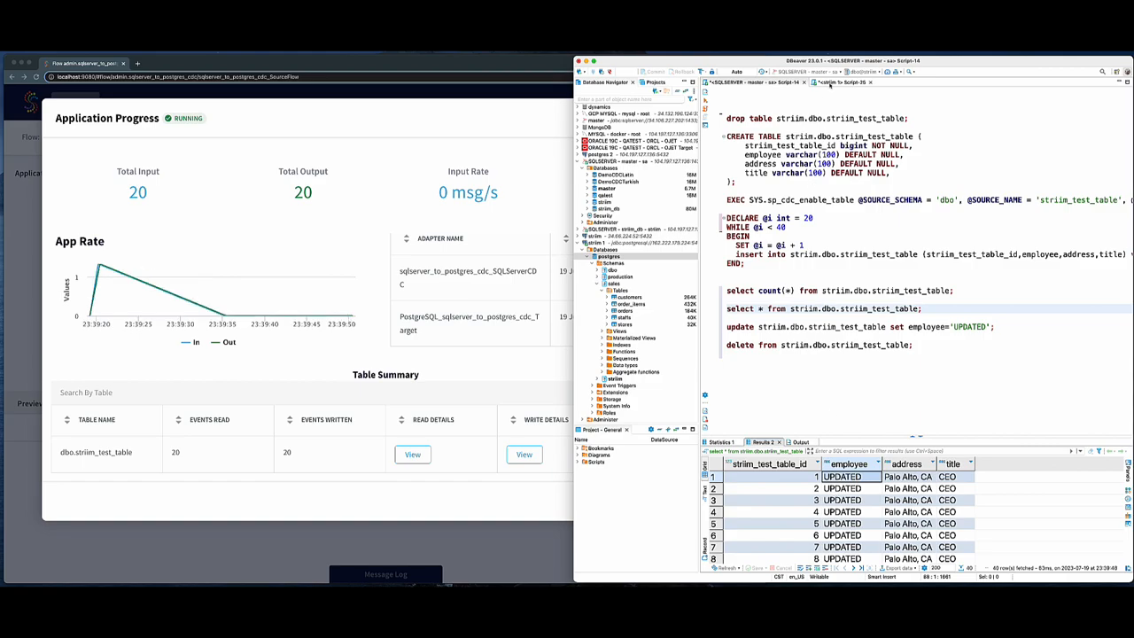
{"action": "left_click", "coordinate": [830, 82]}
{"action": "left_click", "coordinate": [807, 128]}
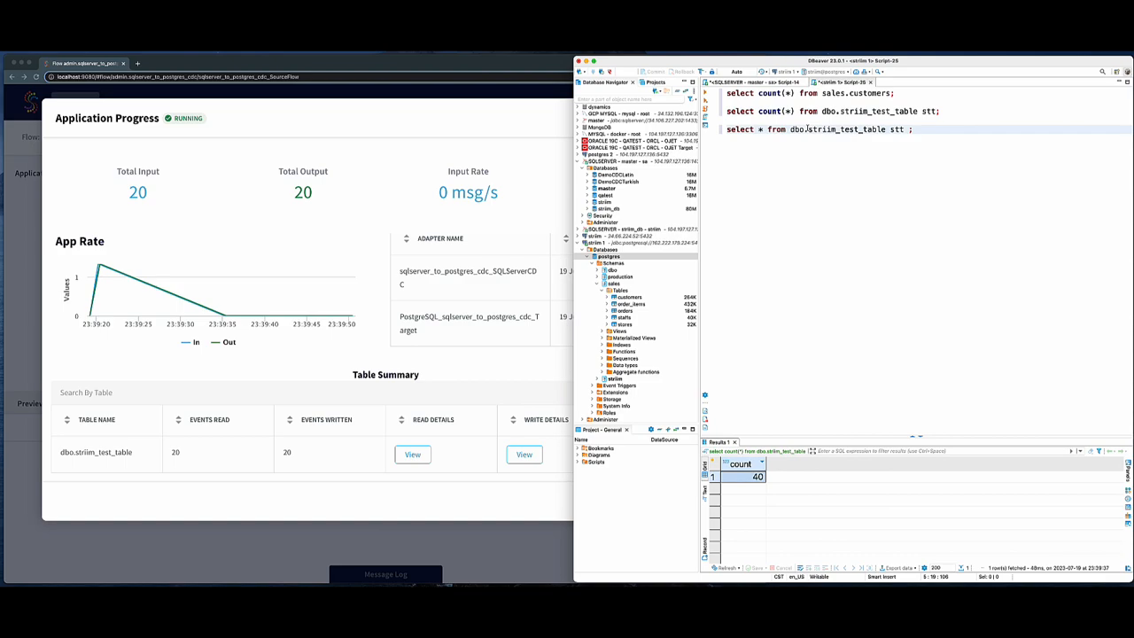
{"action": "left_click", "coordinate": [229, 228]}
{"action": "left_click", "coordinate": [412, 454]}
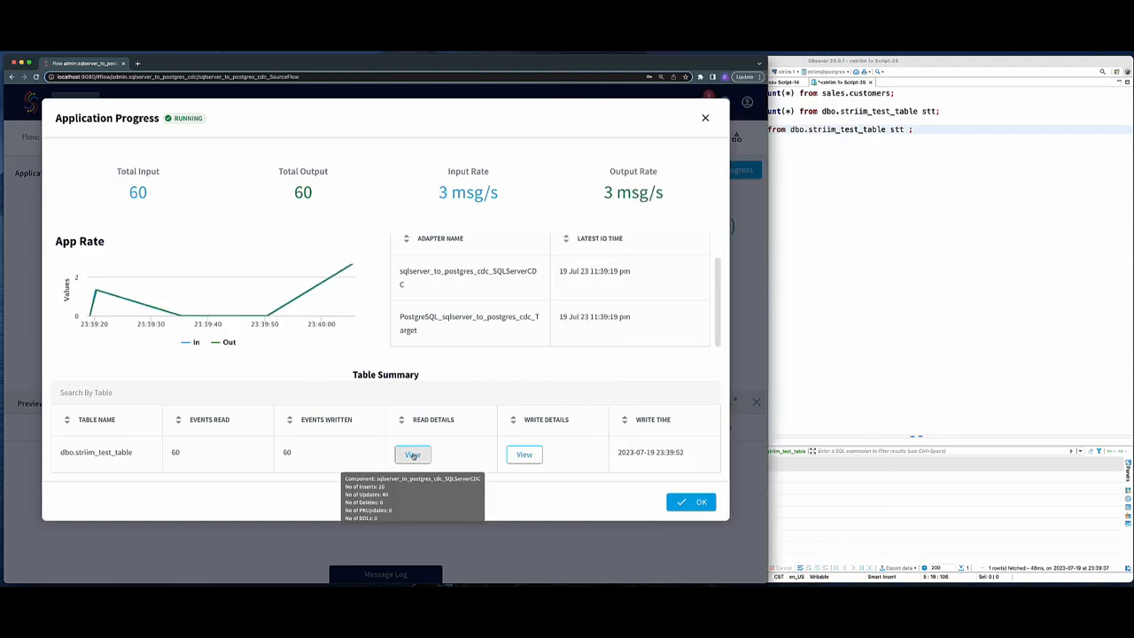
- Run select * from dbo.striim_test_table stt; in the Postgres script
{"action": "left_click", "coordinate": [877, 119]}
{"action": "key", "text": "ctrl+Return"}
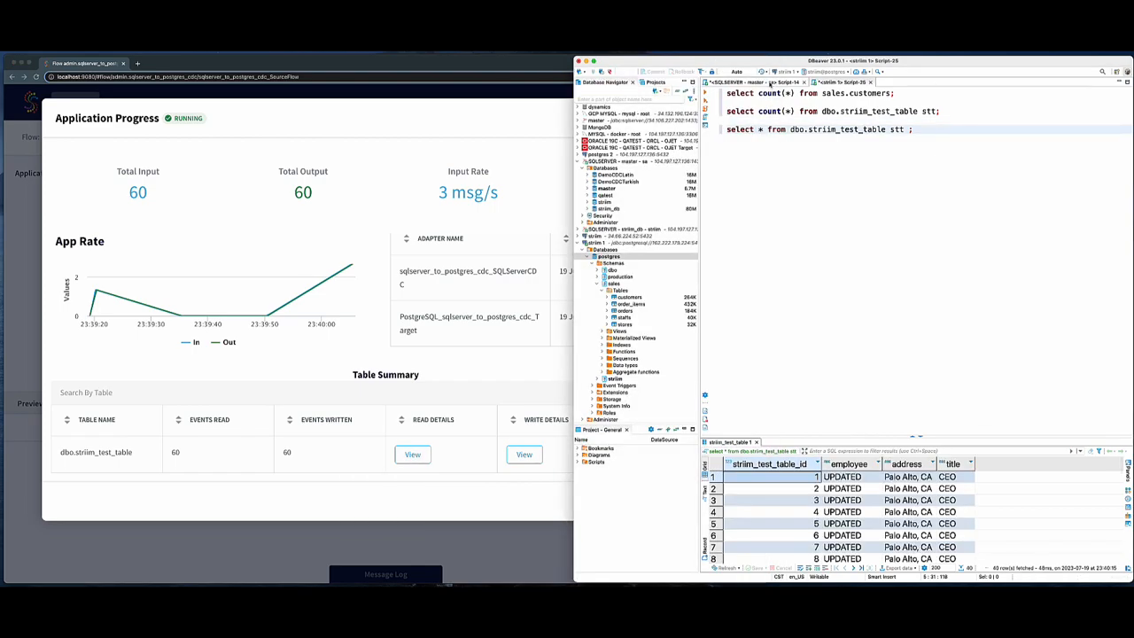
- Run delete from striim.dbo.striim_test_table; in the SQL Server script and bring up the Striim application progress
{"action": "left_click", "coordinate": [771, 82]}
{"action": "key", "text": "ctrl+Return"}
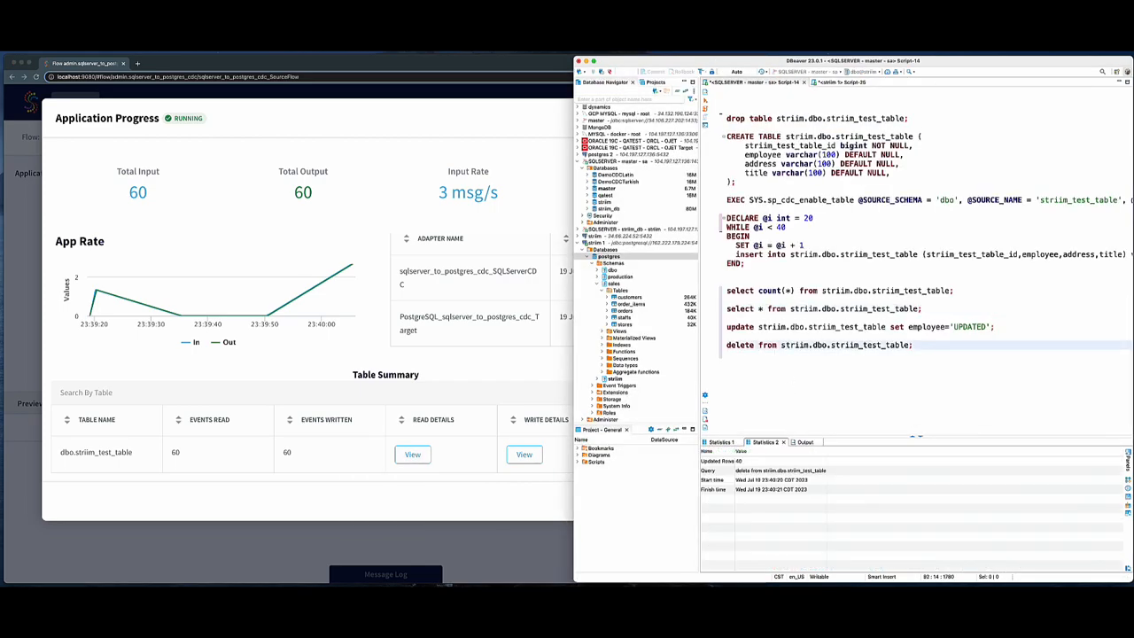
{"action": "left_click", "coordinate": [378, 422]}
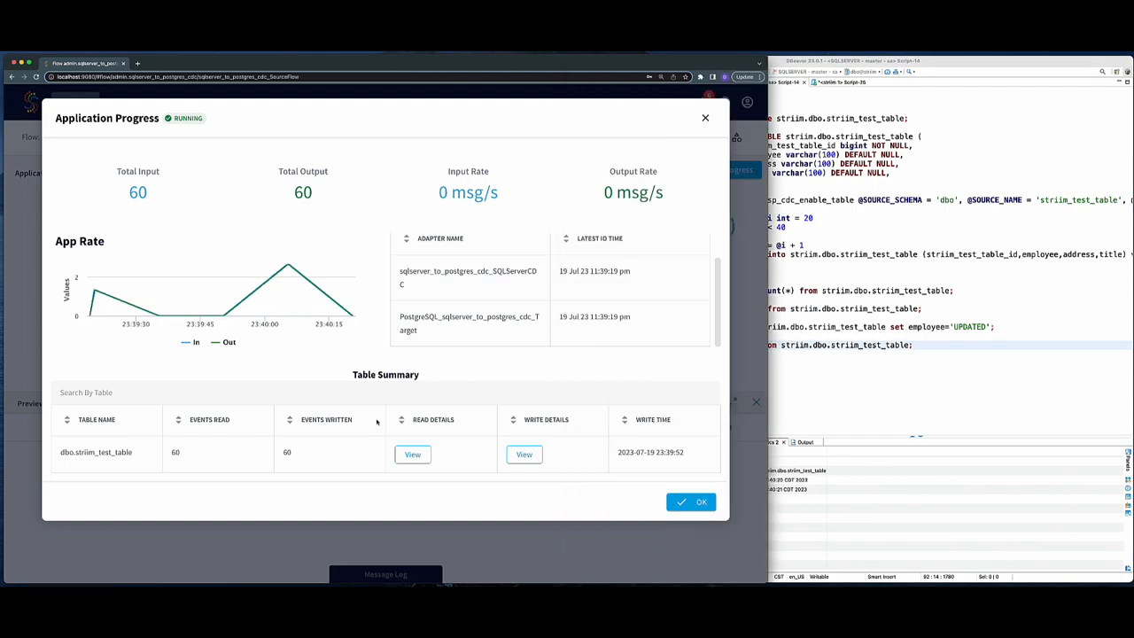
{"action": "mouse_move", "coordinate": [406, 458]}
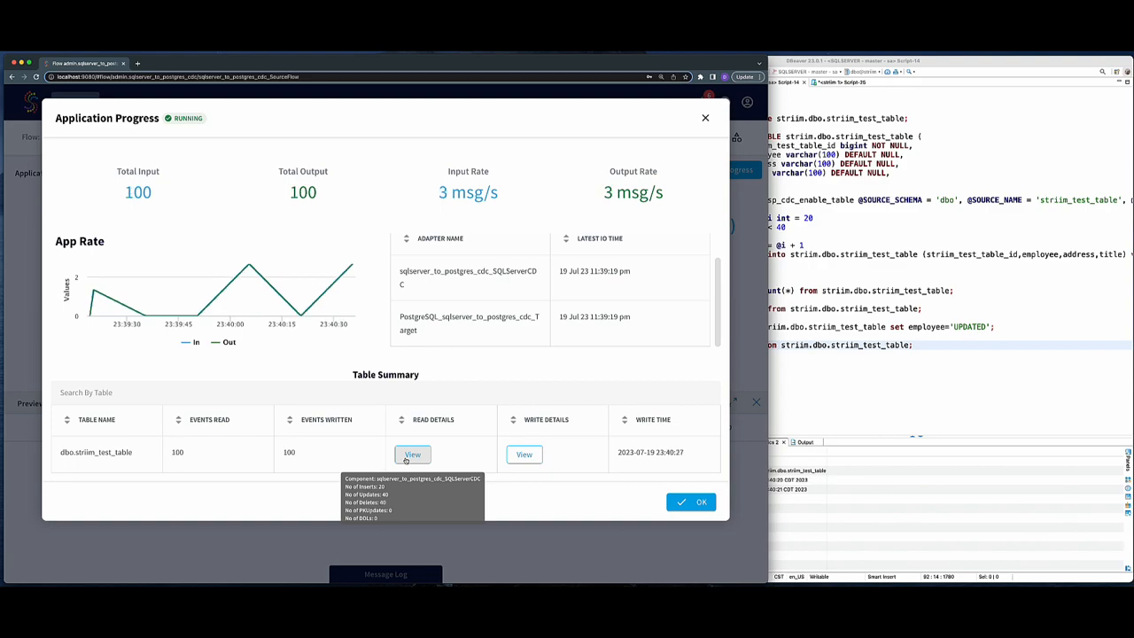
- Run the count(*) and select * queries on dbo.striim_test_table in the Postgres script
{"action": "left_click", "coordinate": [838, 82]}
{"action": "left_click", "coordinate": [821, 110]}
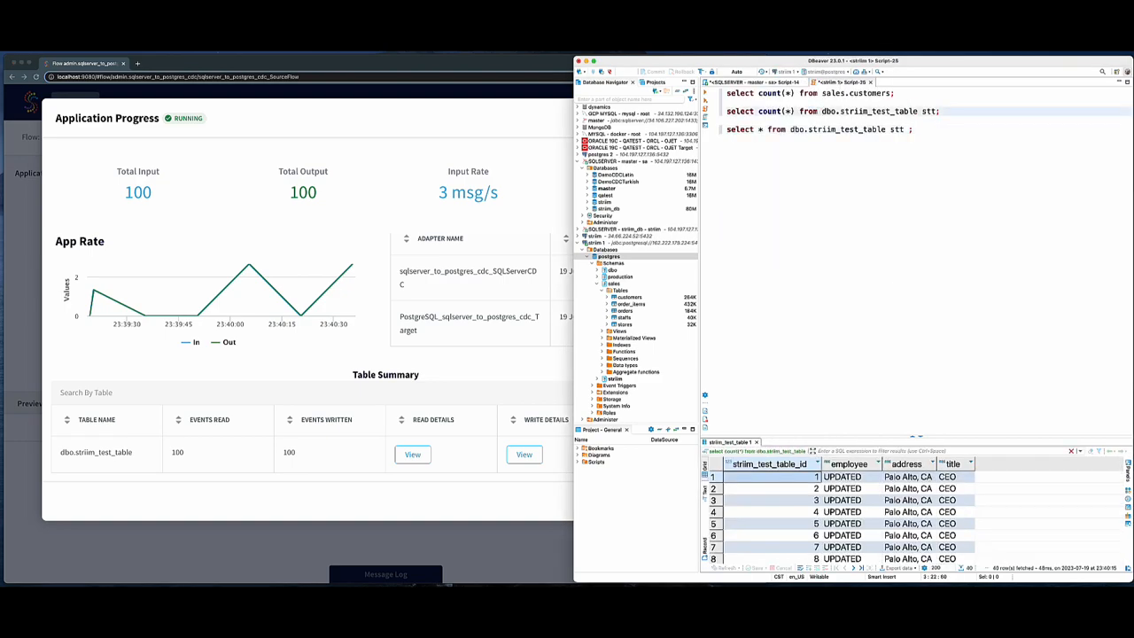
{"action": "key", "text": "ctrl+Return"}
{"action": "left_click", "coordinate": [822, 129]}
{"action": "key", "text": "ctrl+Return"}
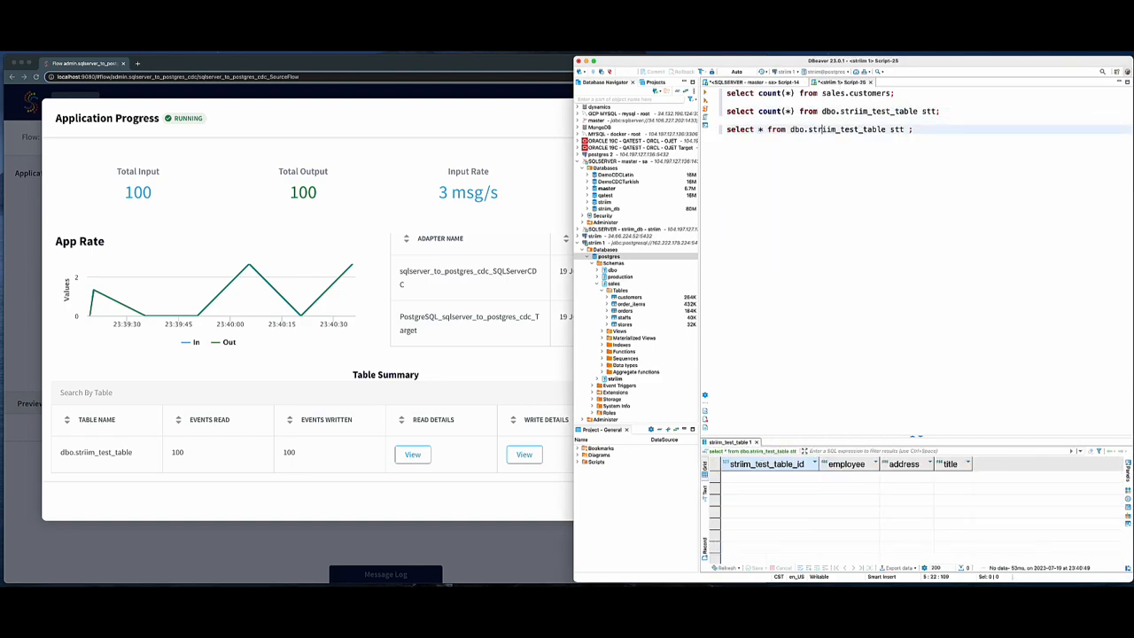
- Close the application progress dialog and highlight the Max LEE value on the flow page
{"action": "left_click", "coordinate": [515, 478]}
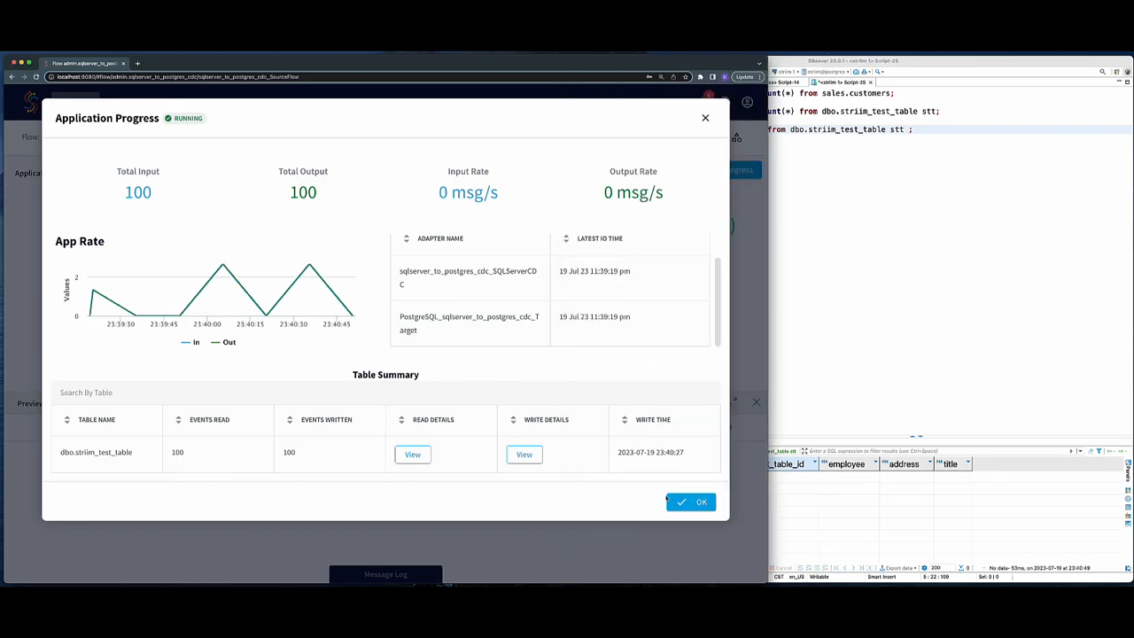
{"action": "left_click", "coordinate": [690, 503]}
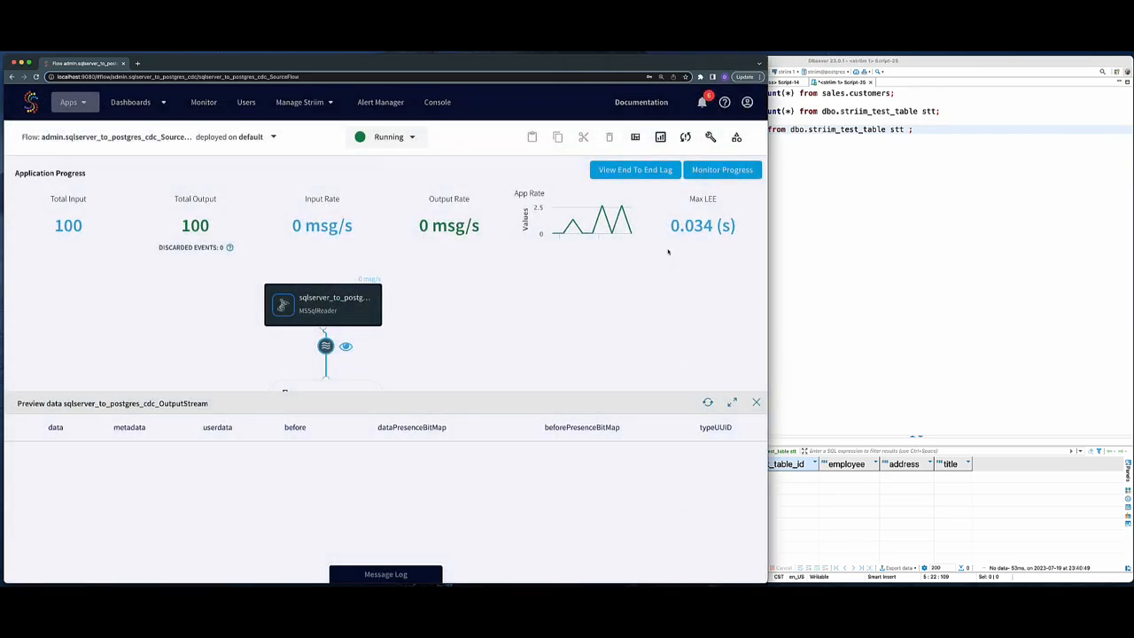
{"action": "left_click_drag", "start_coordinate": [671, 225], "coordinate": [739, 228]}
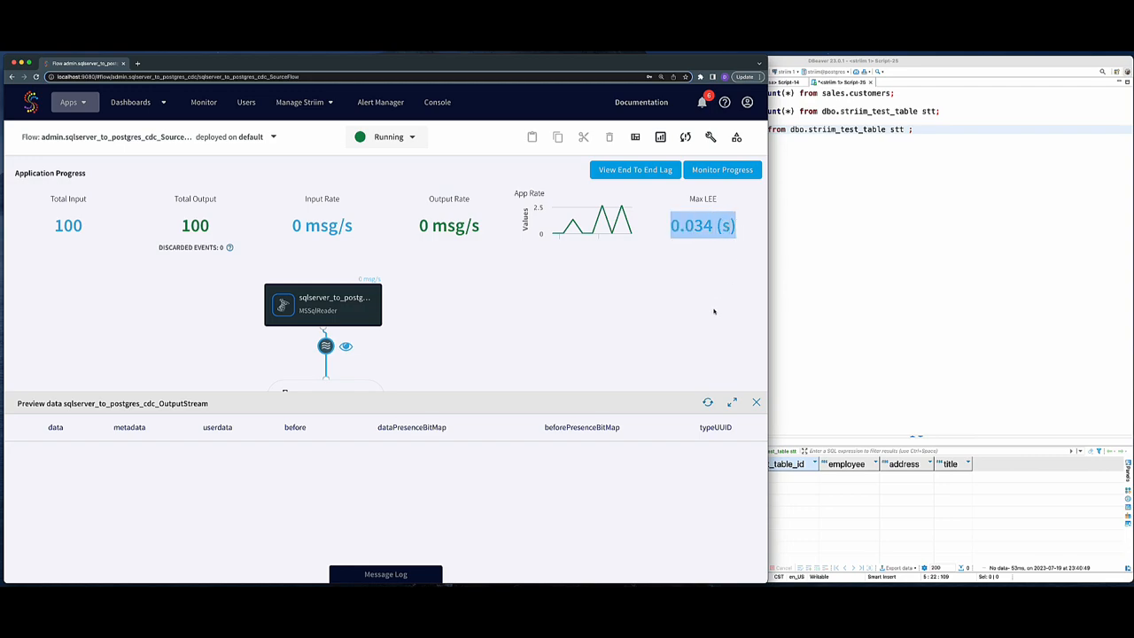